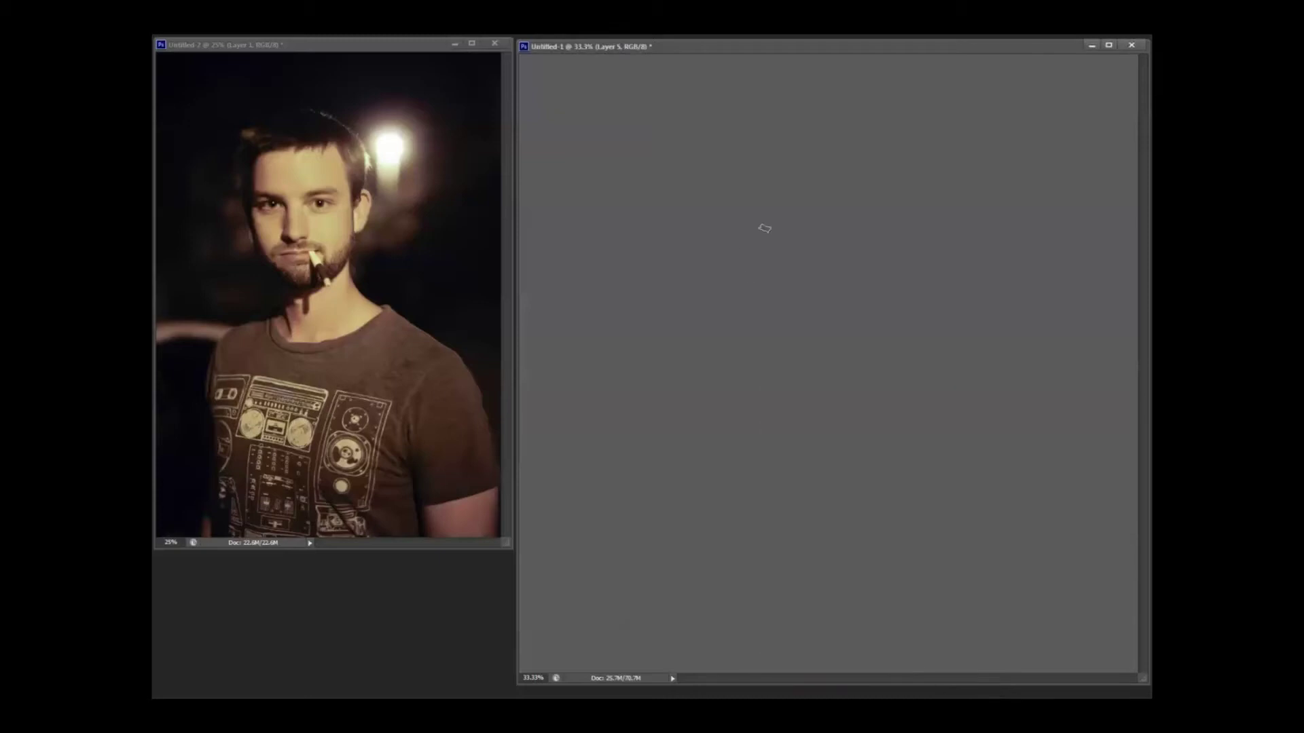
Step: Sketch the face contour, hair, ear, neck, shoulder, jawline and collar lines with the brush
left_click_drag(886, 244, 871, 289)
left_click_drag(832, 208, 854, 178)
mouse_move(744, 193)
left_mouse_down()
mouse_move(812, 347)
mouse_move(901, 402)
left_mouse_up()
mouse_move(776, 353)
left_mouse_down()
mouse_move(766, 384)
mouse_move(667, 447)
left_mouse_up()
left_click_drag(887, 239, 872, 292)
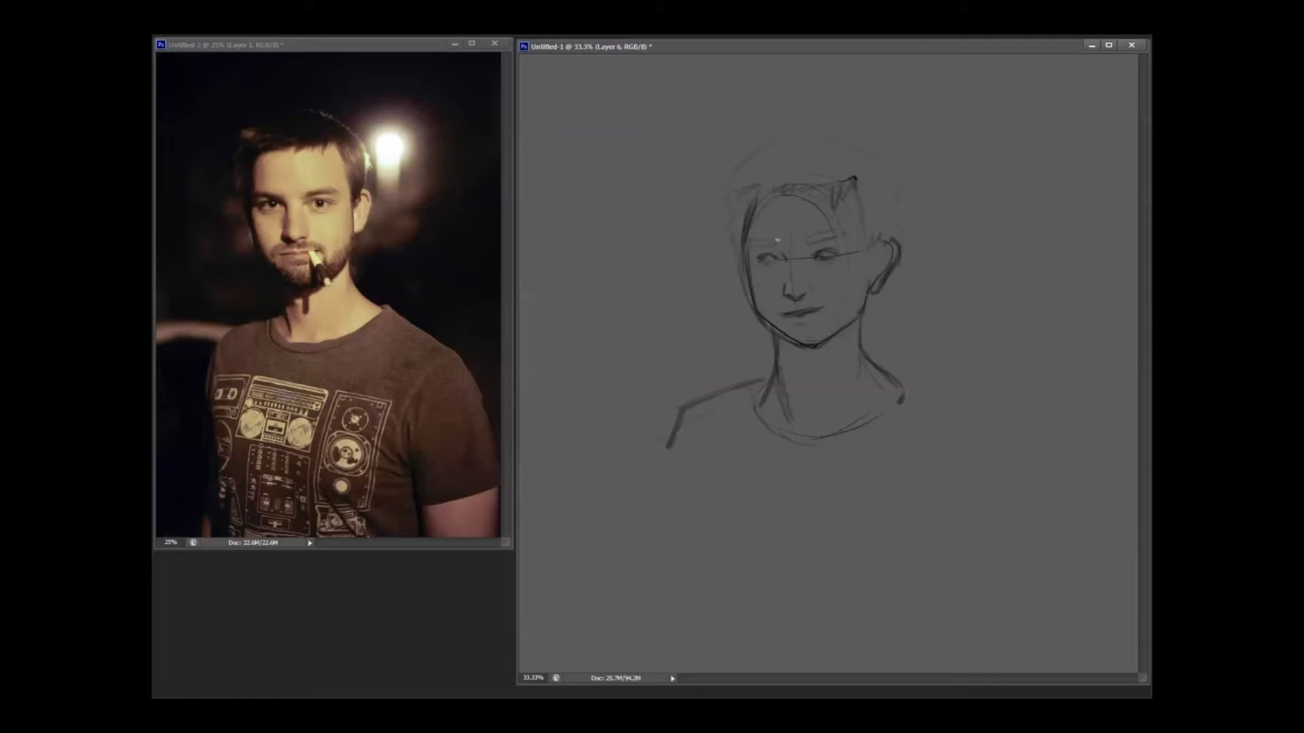
left_click_drag(872, 285, 819, 347)
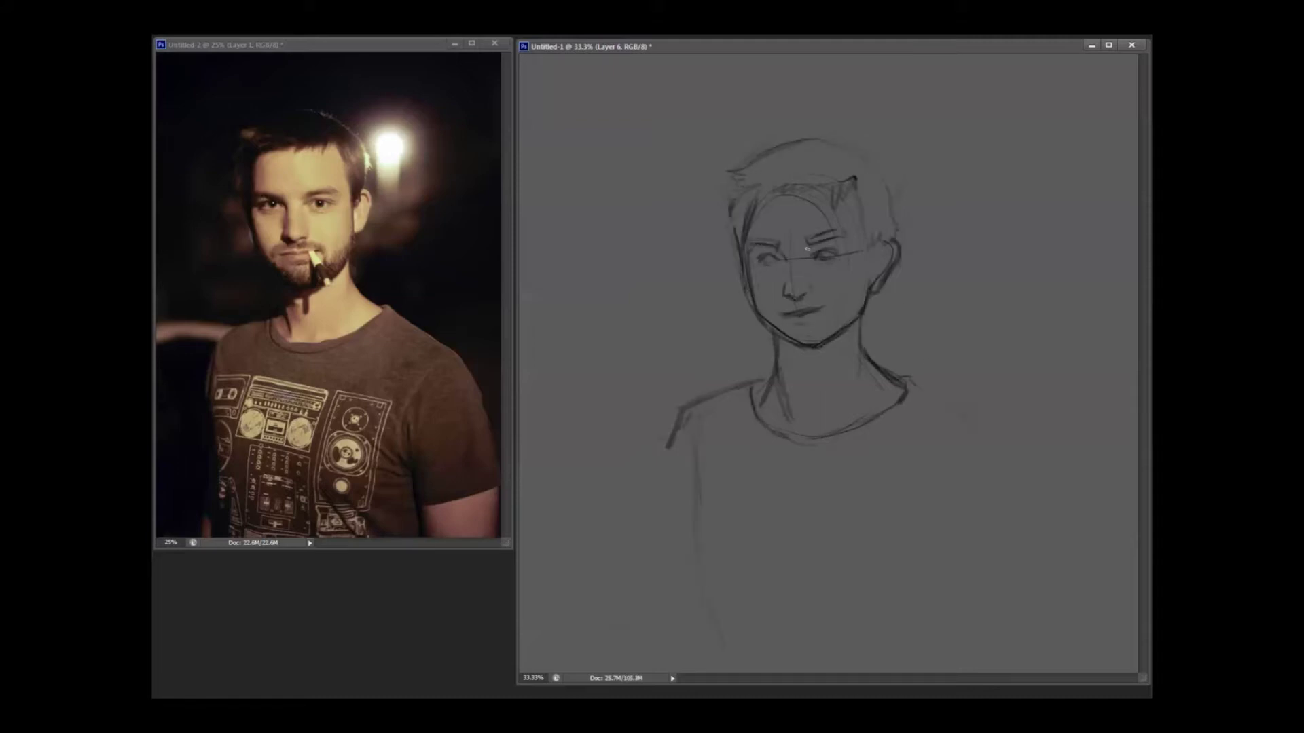
Step: Scale the sketch up and shift it up-left with Free Transform (Ctrl+T)
key("ctrl+t")
left_click_drag(807, 249, 787, 205)
key("Return")
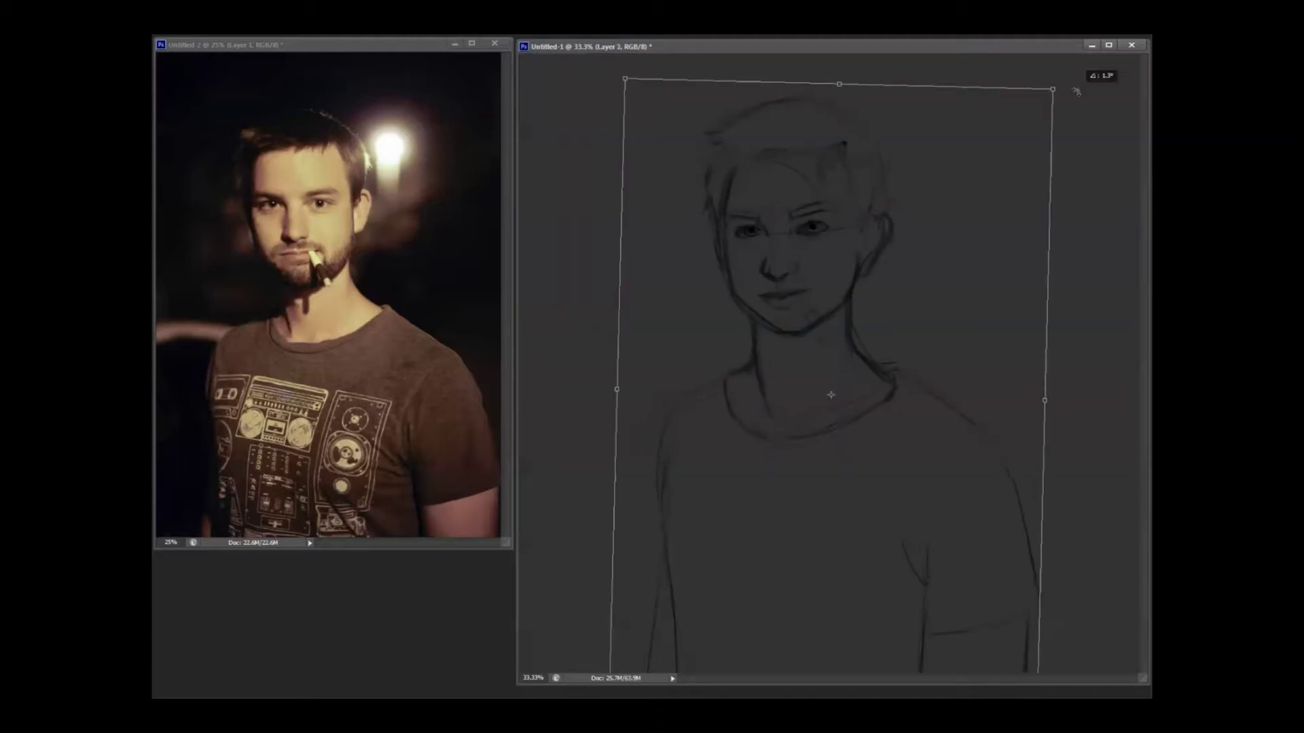
Step: Paint light skin highlights and tones over the forehead, cheek, ear, neck and face
left_click_drag(872, 224, 879, 268)
left_click_drag(815, 203, 835, 265)
left_click_drag(804, 166, 801, 204)
left_click_drag(849, 381, 829, 339)
left_click_drag(847, 232, 822, 292)
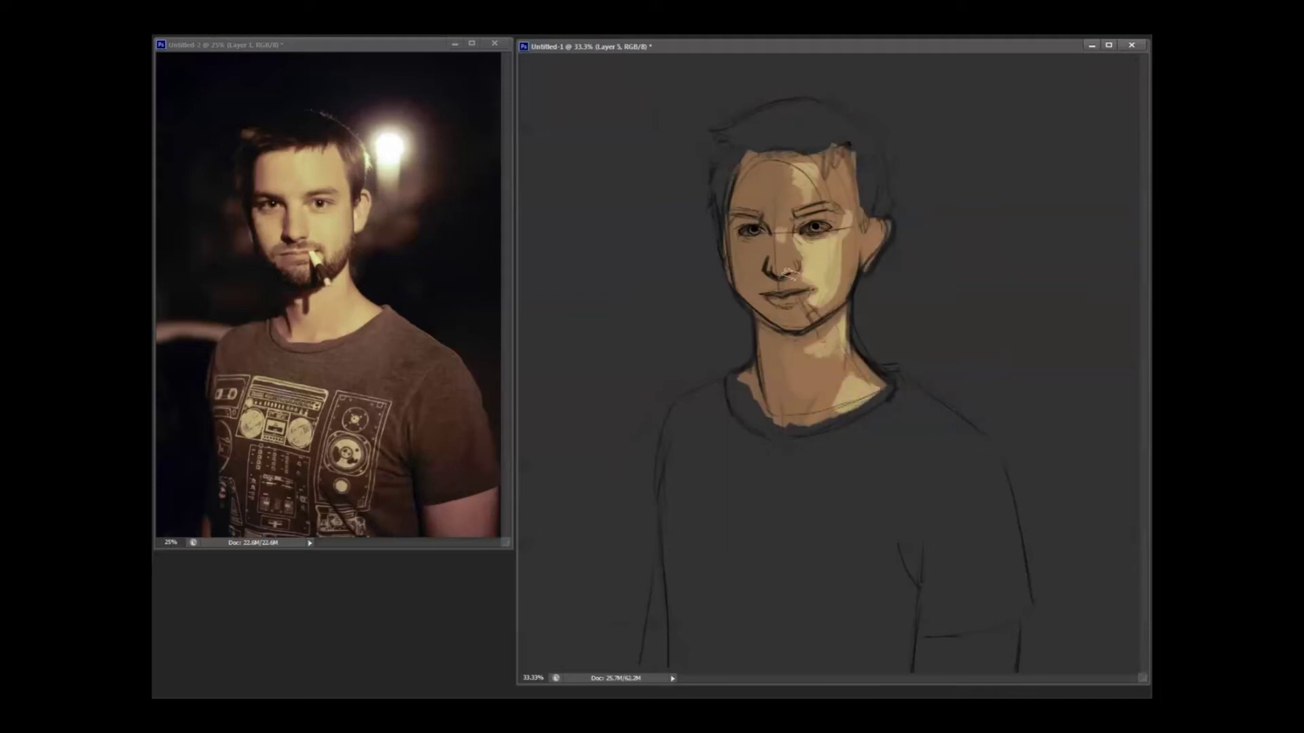
left_click_drag(802, 163, 808, 203)
left_click_drag(760, 163, 781, 265)
mouse_move(815, 156)
left_mouse_down()
mouse_move(772, 225)
mouse_move(815, 353)
left_mouse_up()
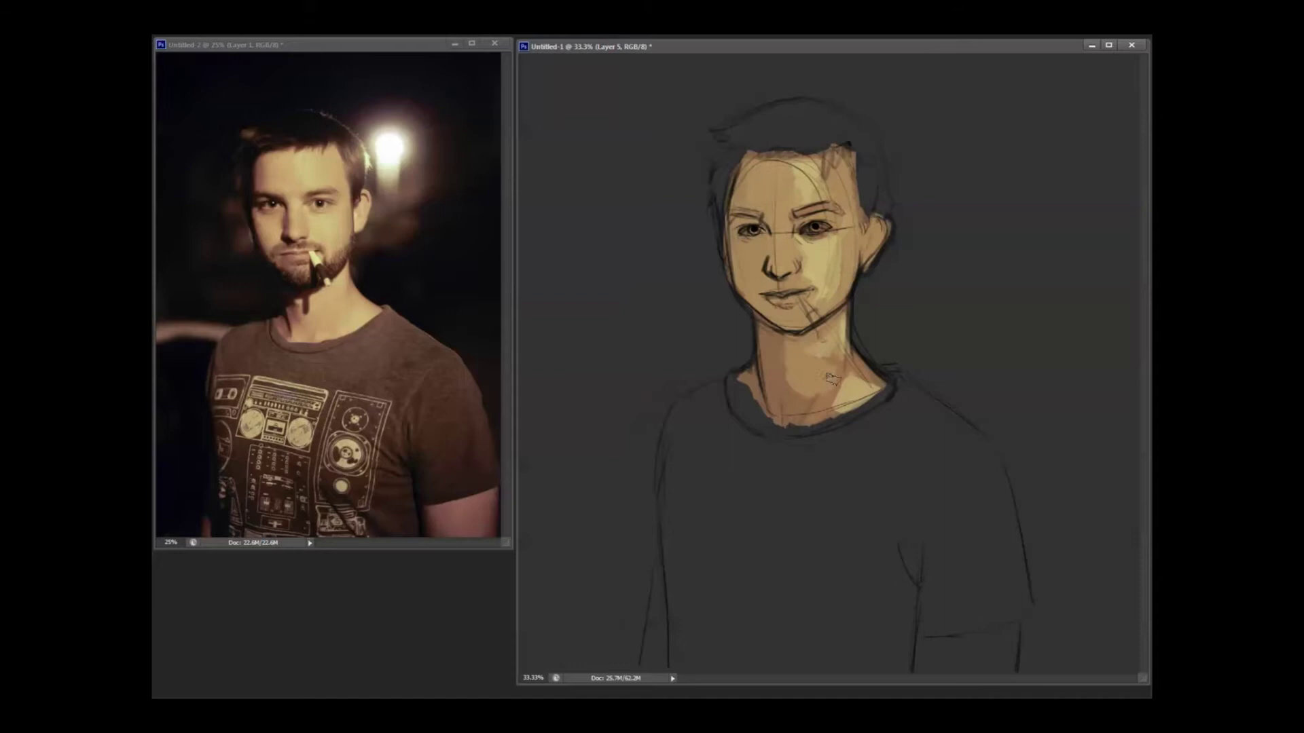
Step: Add darker skin strokes and a dark edge on the face's left side, and paint the shirt dark brown
key("Return")
left_click_drag(740, 177, 806, 229)
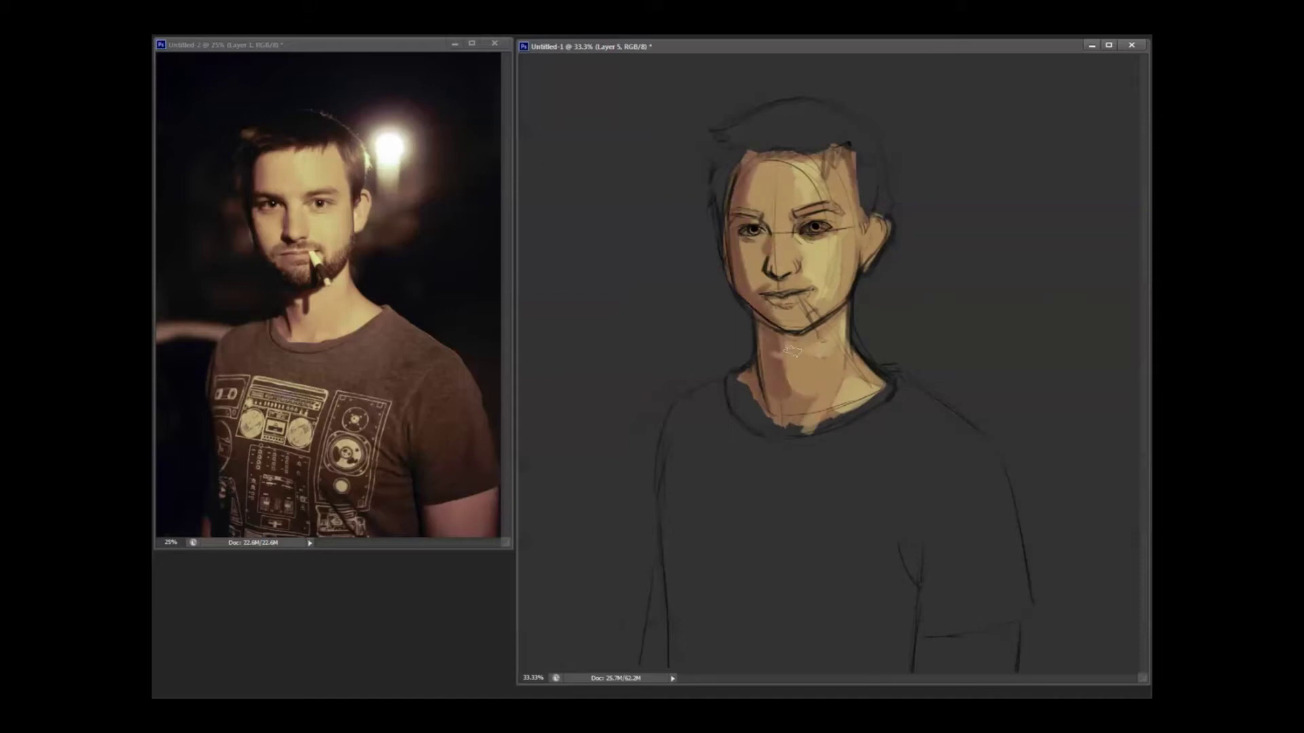
mouse_move(699, 434)
left_mouse_down()
mouse_move(930, 418)
mouse_move(876, 611)
mouse_move(659, 438)
mouse_move(676, 468)
mouse_move(893, 584)
mouse_move(686, 536)
left_mouse_up()
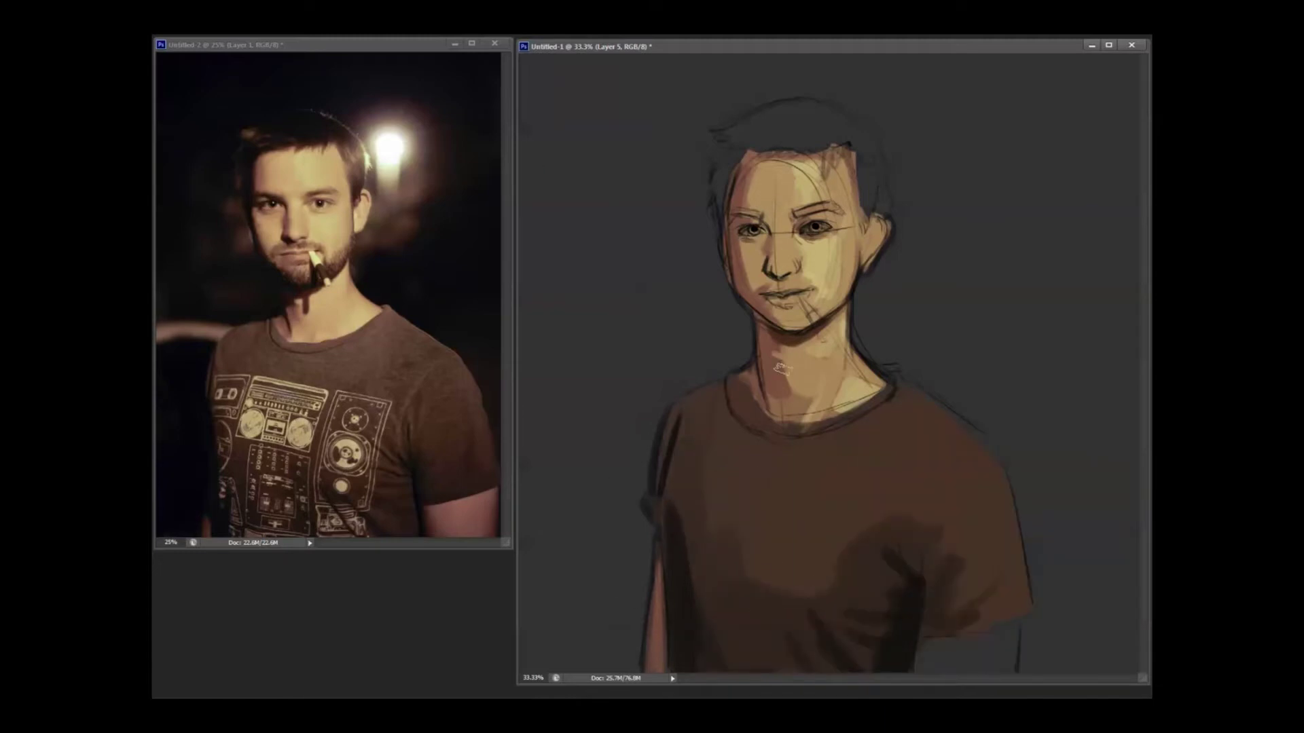
mouse_move(732, 165)
left_mouse_down()
mouse_move(735, 228)
mouse_move(710, 288)
left_mouse_up()
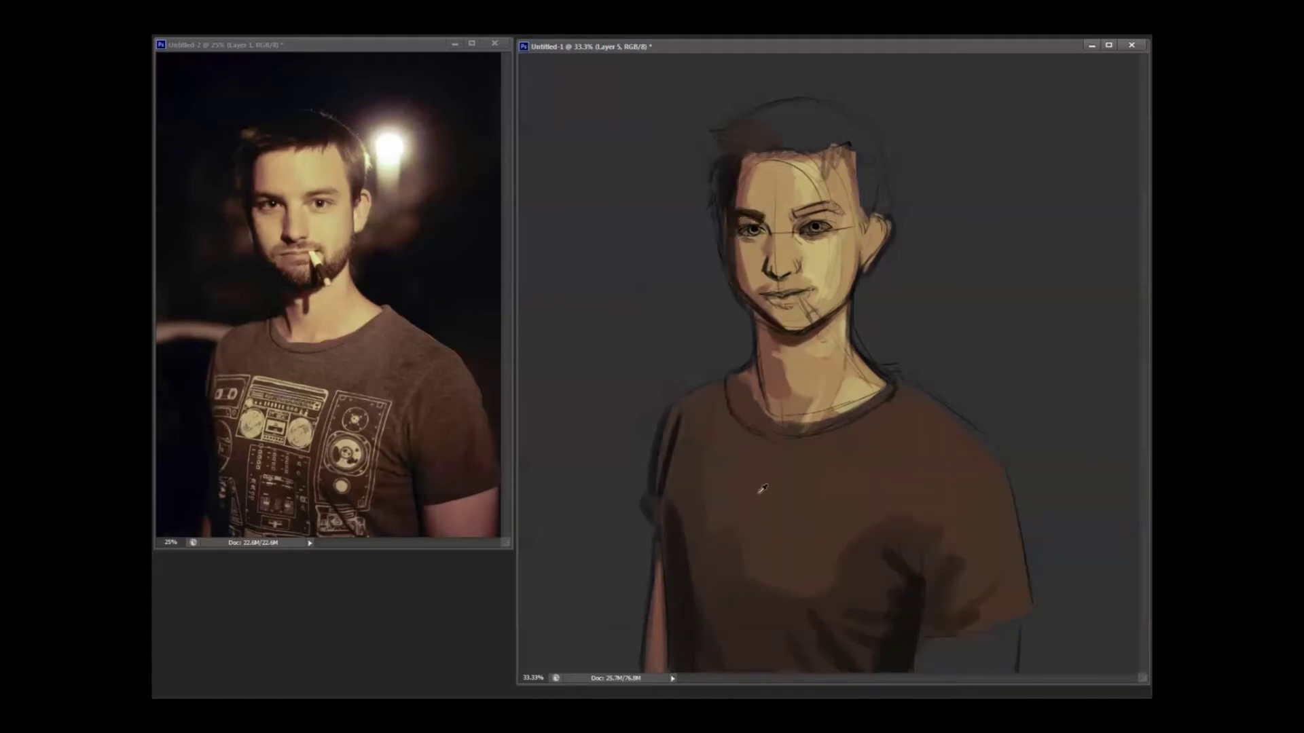
Step: On a new layer, fill the hair with dark strokes and lighter strands
key("ctrl+shift+alt+n")
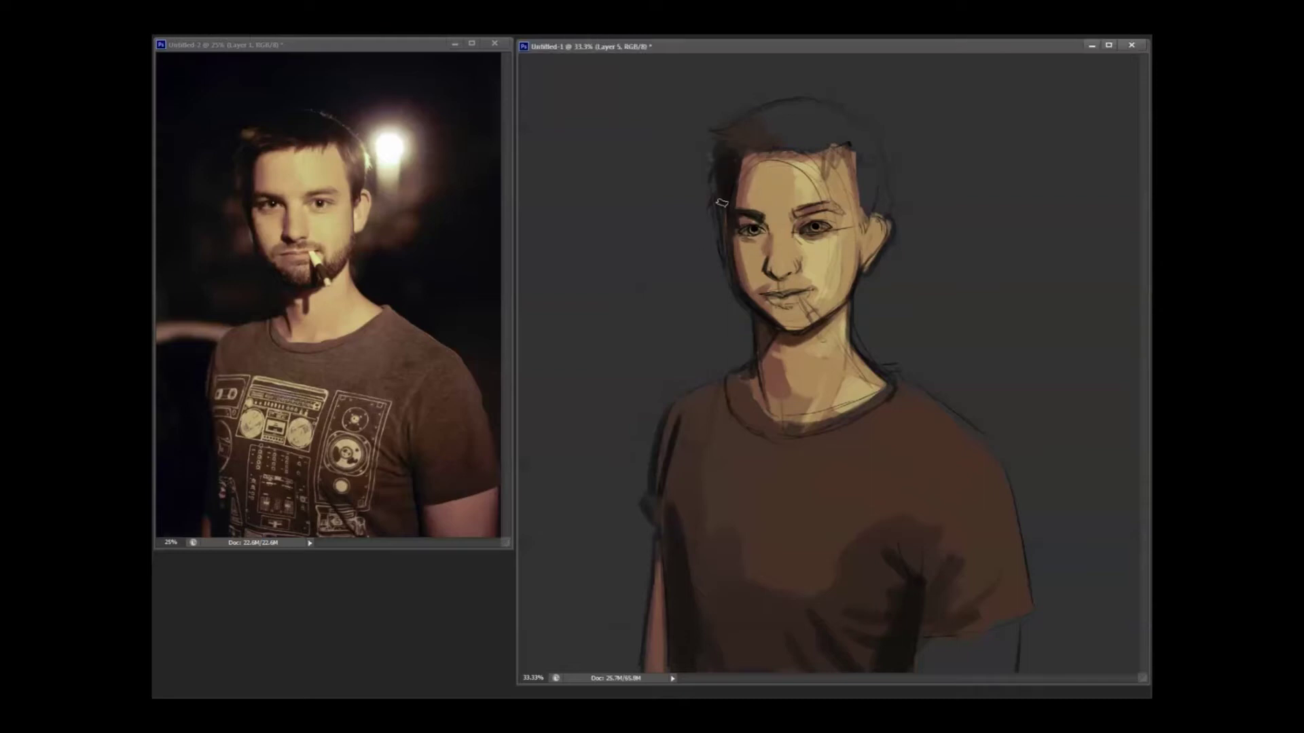
mouse_move(747, 112)
left_mouse_down()
mouse_move(815, 109)
mouse_move(873, 125)
mouse_move(876, 204)
left_mouse_up()
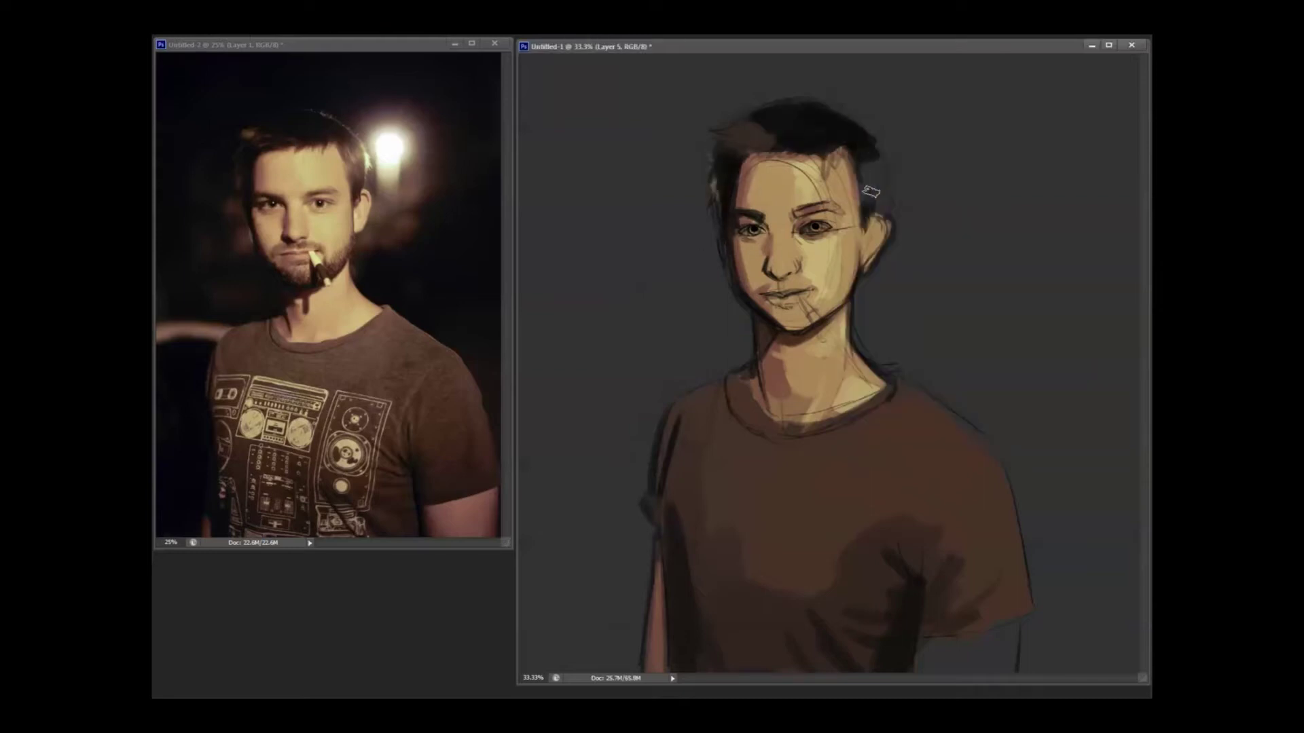
left_click_drag(859, 159, 870, 231)
left_click_drag(721, 131, 709, 159)
left_click_drag(852, 112, 876, 197)
Step: Paint over the face and neck sketch lines, fill the forearm, and lighten the shirt's collar edge
right_click(750, 306)
left_click_drag(747, 381, 770, 340)
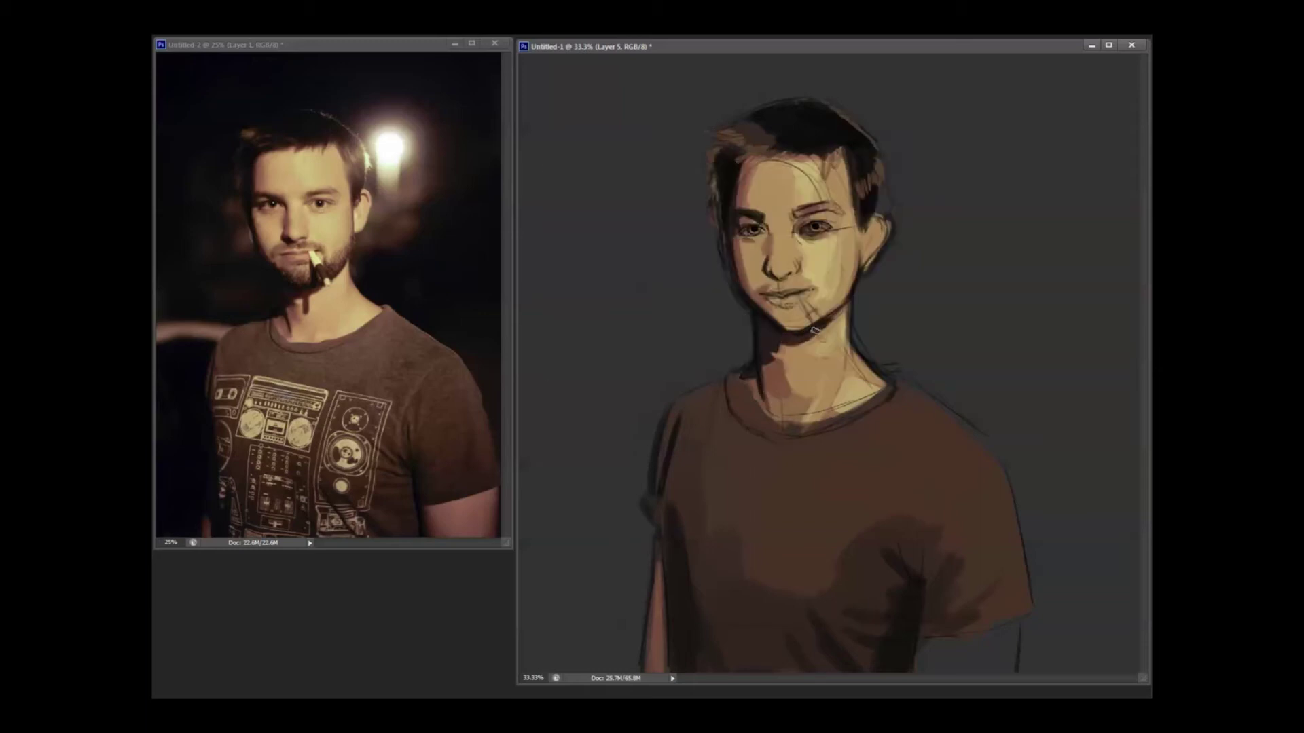
mouse_move(807, 180)
left_mouse_down()
mouse_move(824, 224)
mouse_move(812, 316)
left_mouse_up()
left_click_drag(720, 245, 740, 306)
left_click_drag(876, 353, 883, 231)
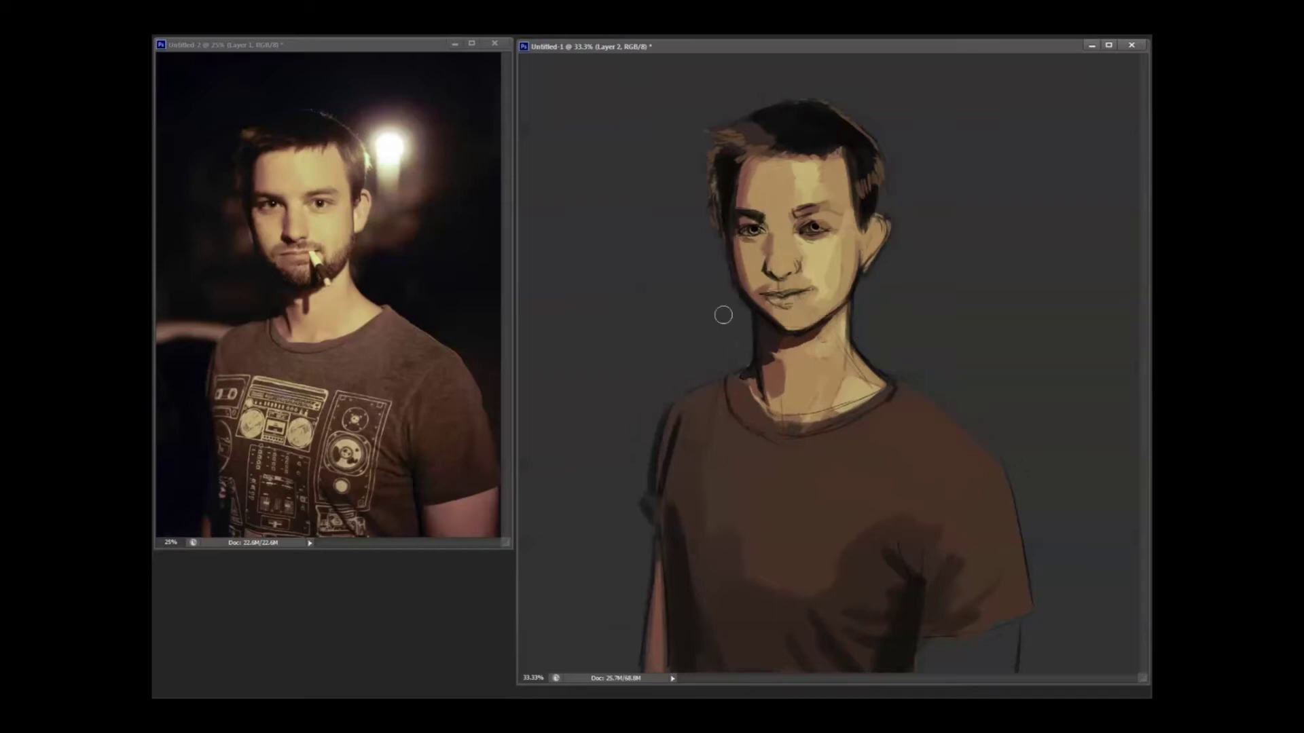
left_click_drag(930, 632, 1005, 669)
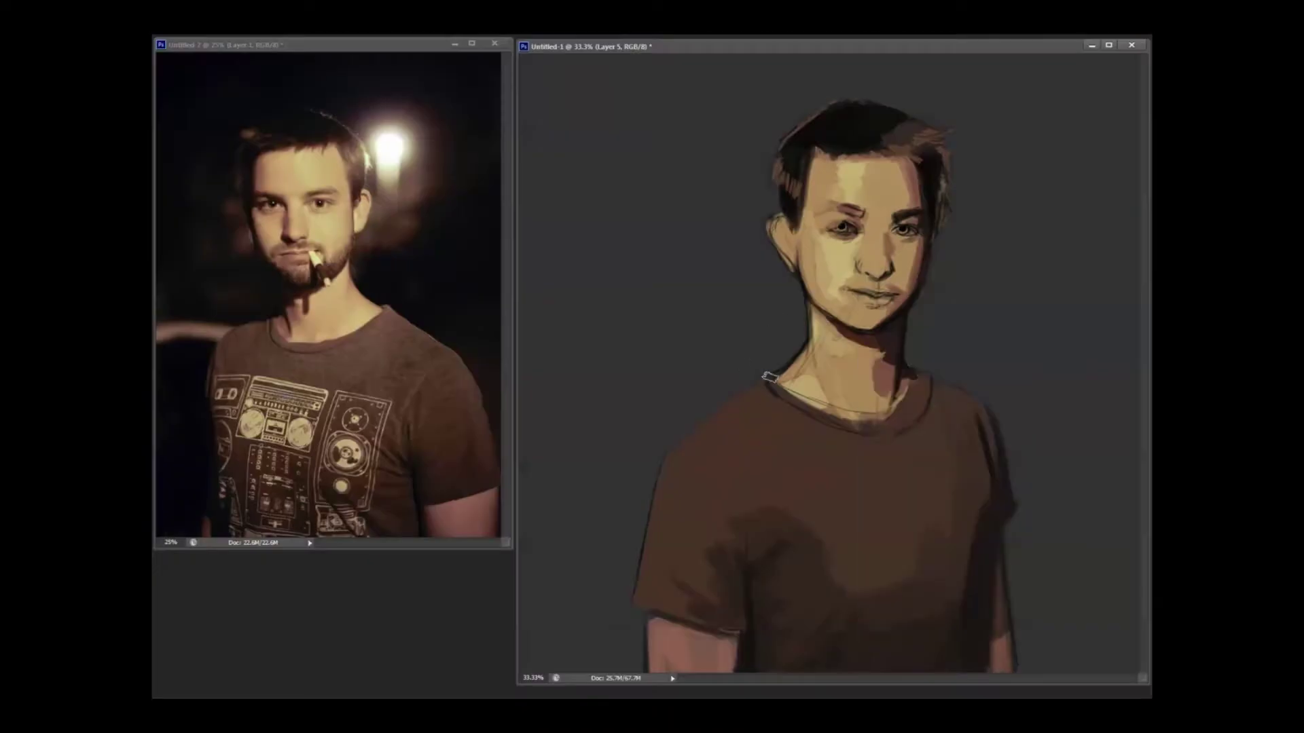
left_click_drag(768, 377, 788, 408)
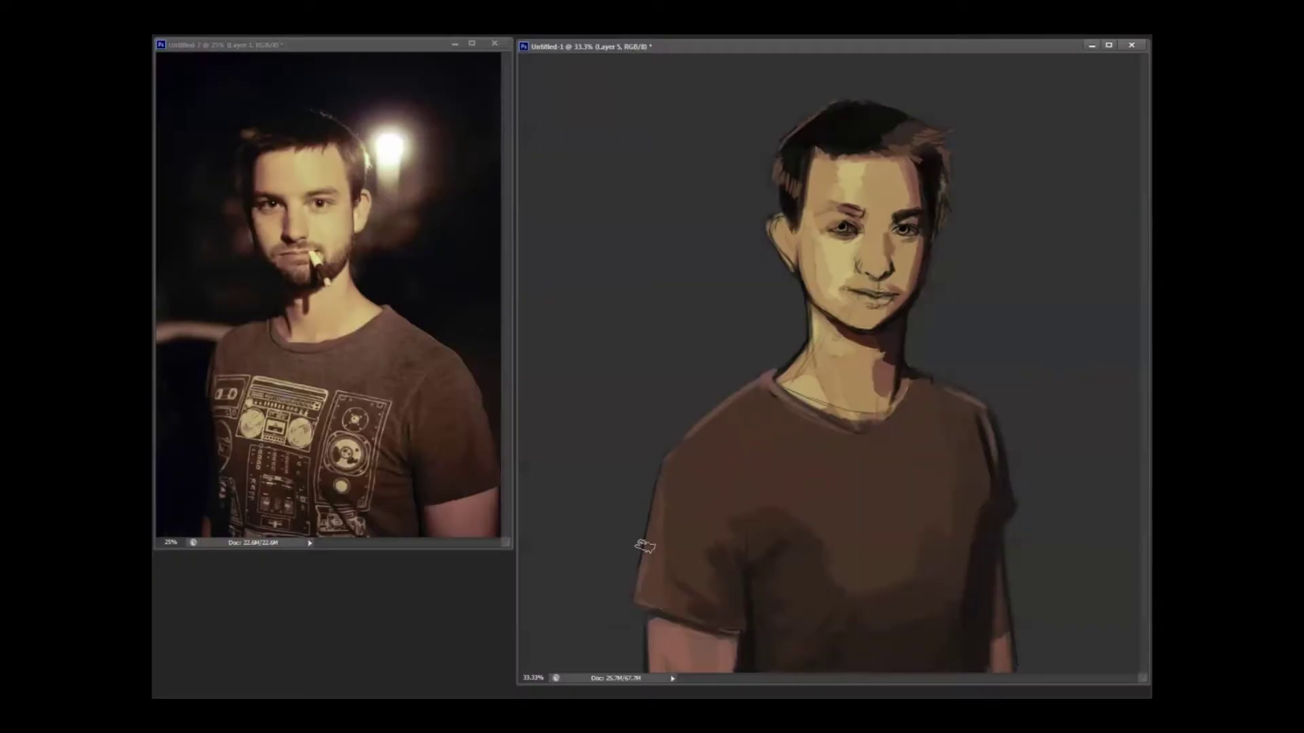
Step: Flip the painting horizontally, repaint the neckline with a smaller brush, and fill the background near-black
left_click_drag(852, 437, 737, 433)
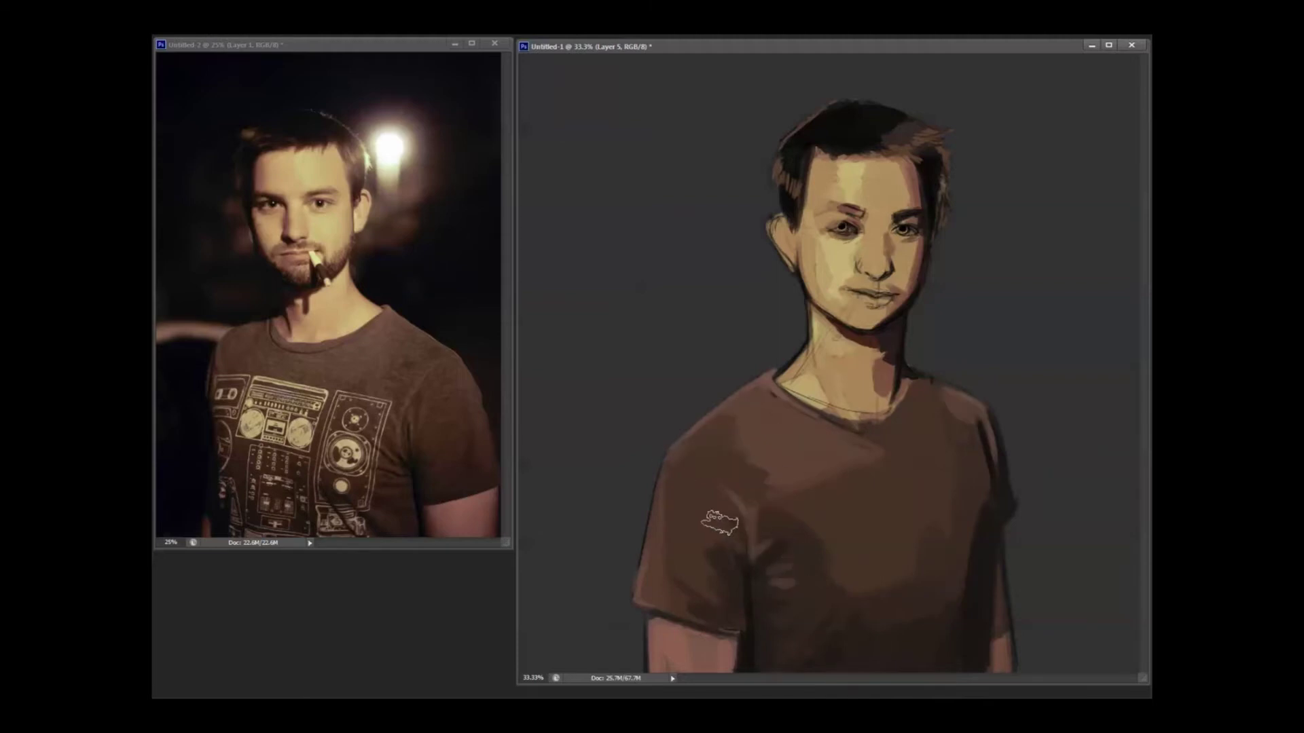
key("h")
key("bracketleft")
key("bracketleft")
key("bracketleft")
mouse_move(768, 411)
left_mouse_down()
mouse_move(873, 389)
mouse_move(835, 327)
left_mouse_up()
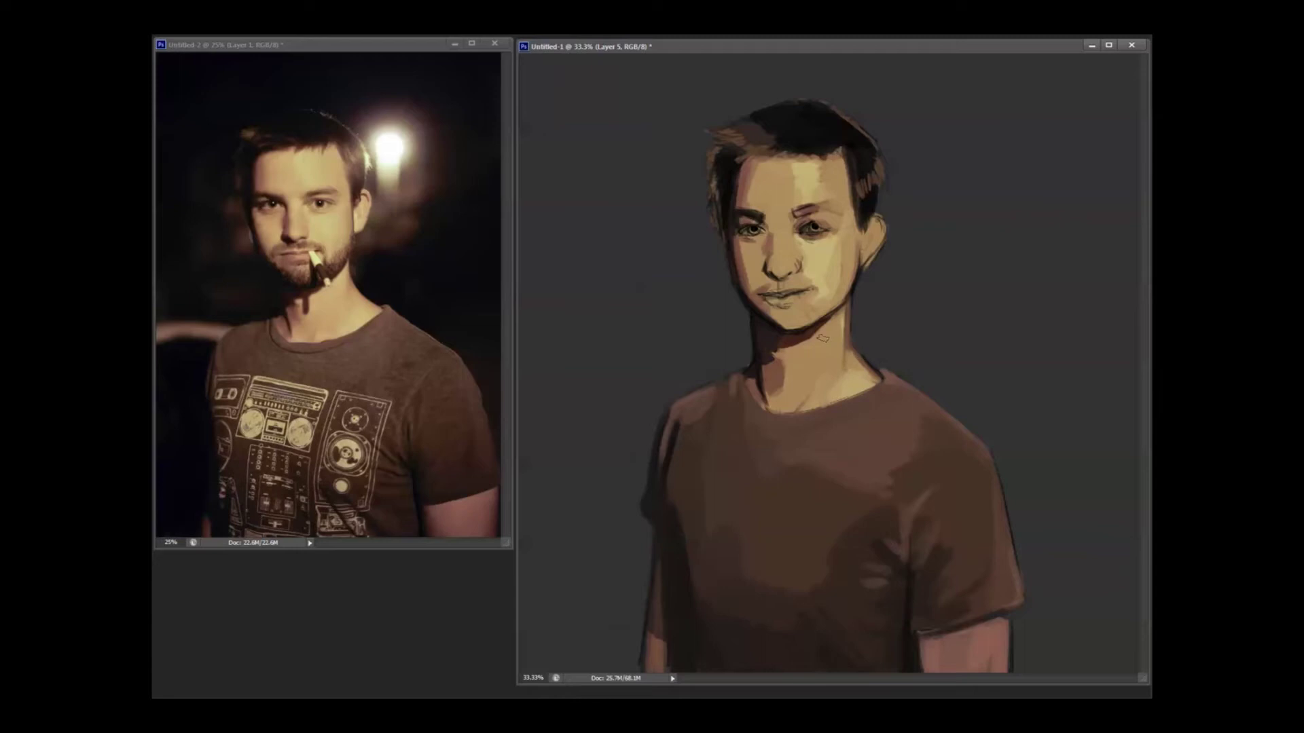
left_click(829, 261)
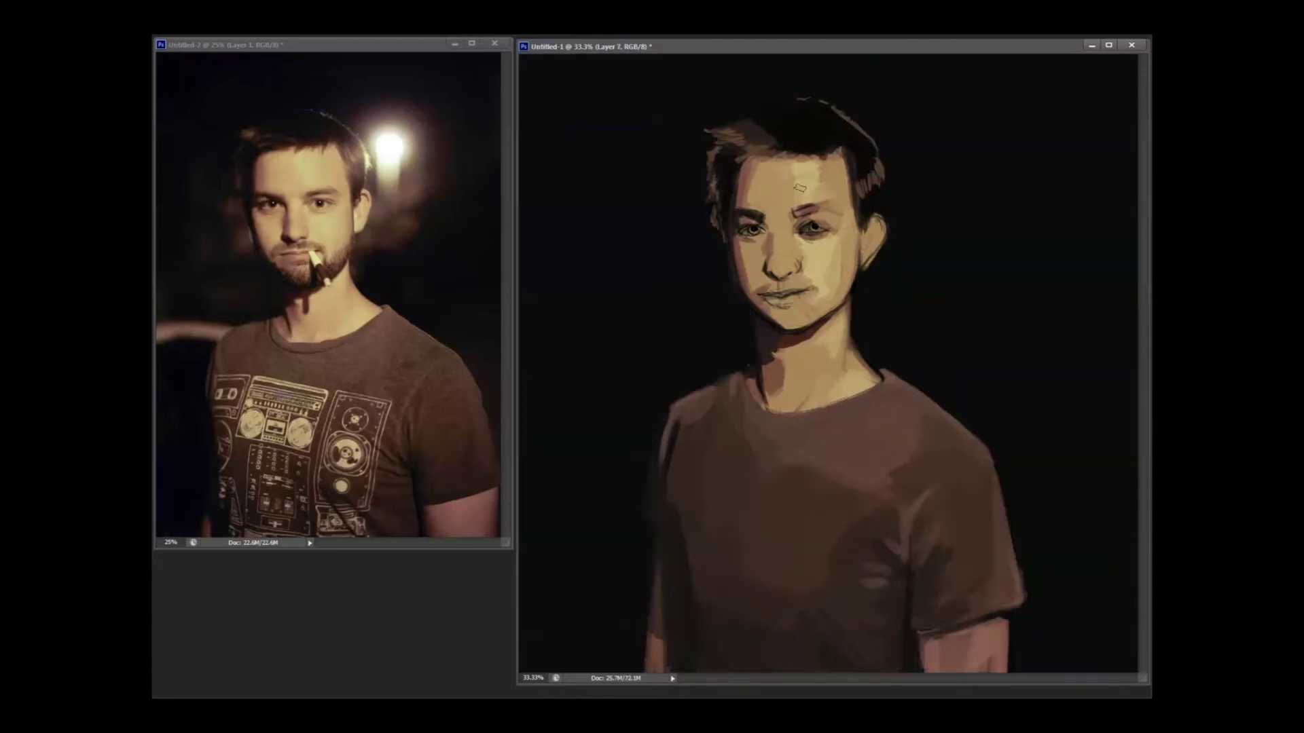
Step: Zoom in, lighten the right-side ear, and refine the right eye's lower lid and crease
scroll(812, 254, "up", 1)
right_click(795, 279)
key("Escape")
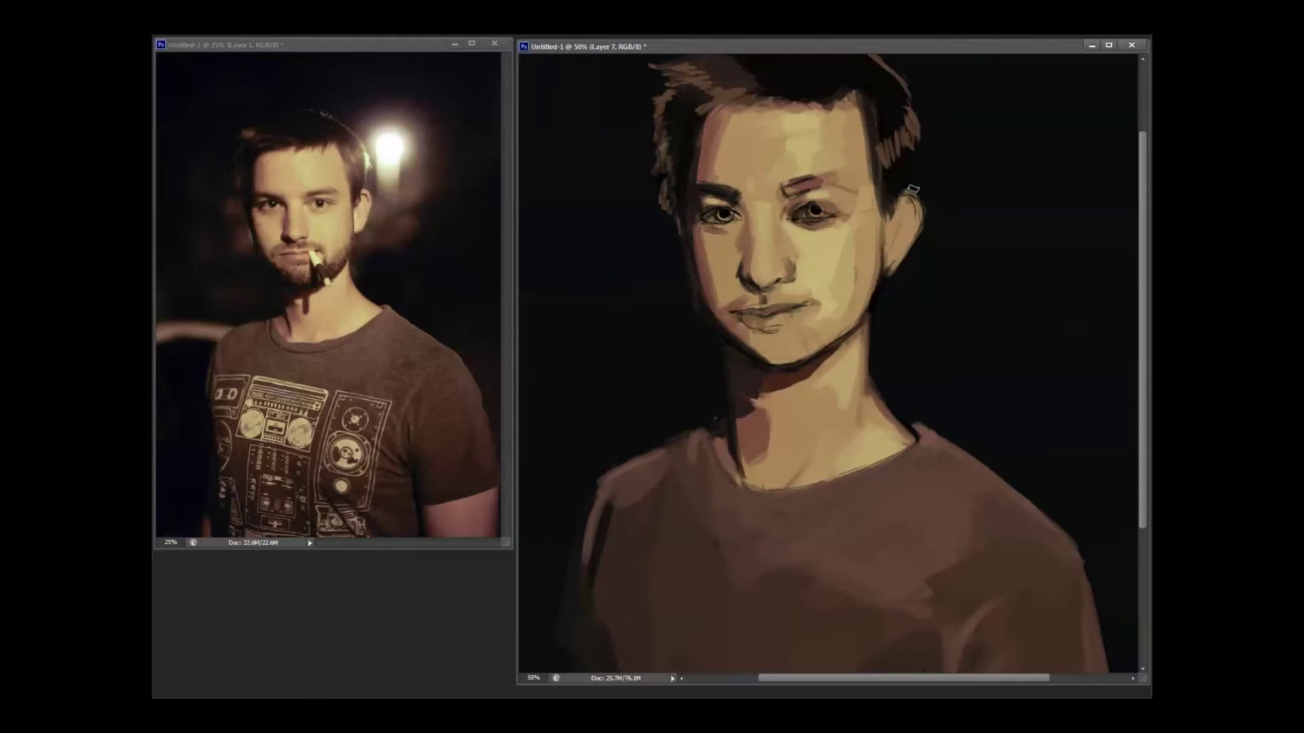
left_click_drag(889, 224, 916, 202)
scroll(749, 183, "up", 3)
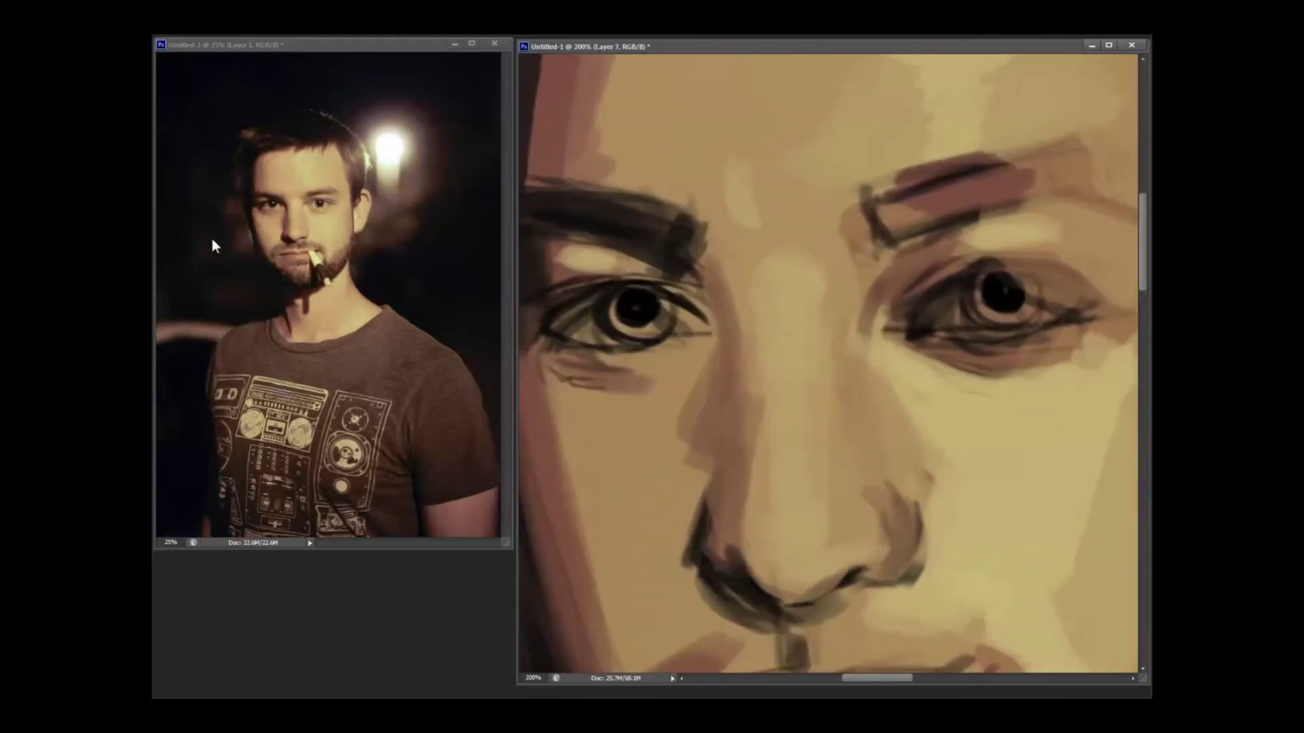
mouse_move(924, 318)
left_mouse_down()
mouse_move(896, 336)
mouse_move(1052, 322)
left_mouse_up()
mouse_move(964, 261)
left_mouse_down()
mouse_move(1097, 270)
mouse_move(951, 267)
left_mouse_up()
left_click_drag(1056, 291, 884, 285, "space")
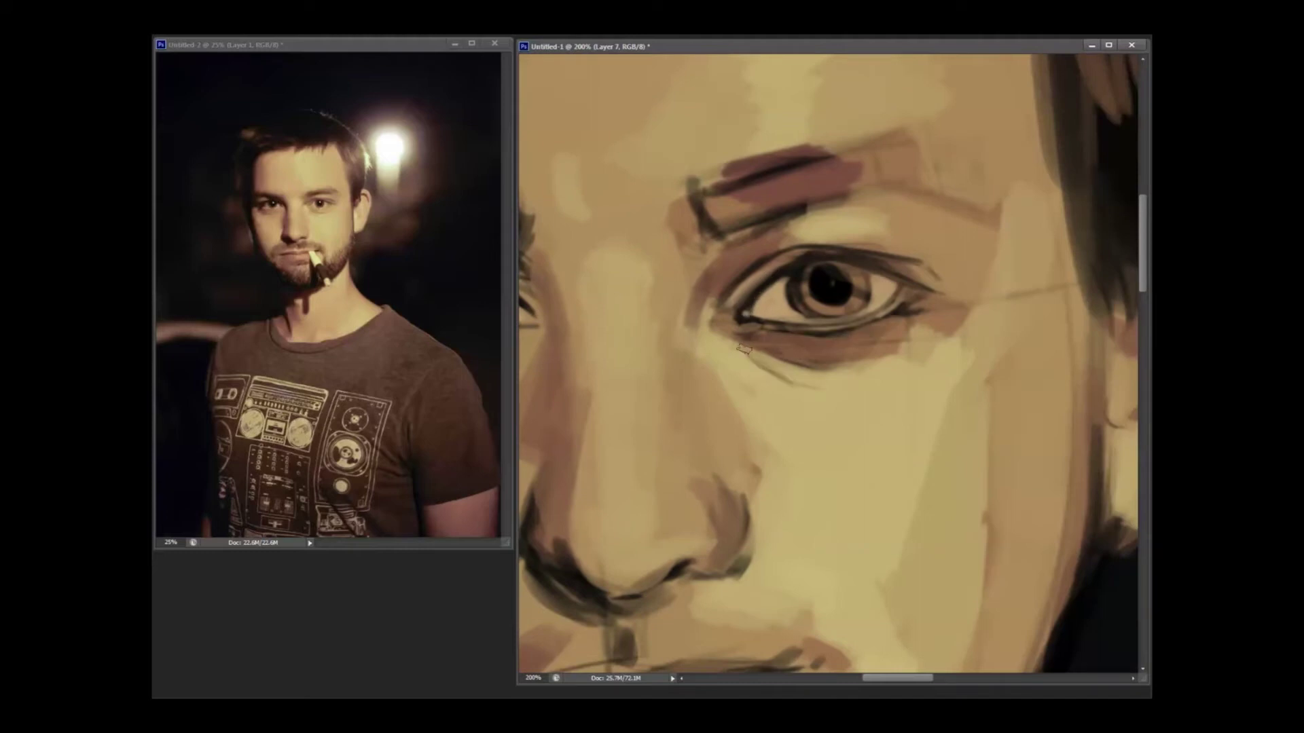
Step: Pick a new colour and paint shading strokes around the nose and eye
key("alt+shift+c")
left_click_drag(727, 481, 747, 507)
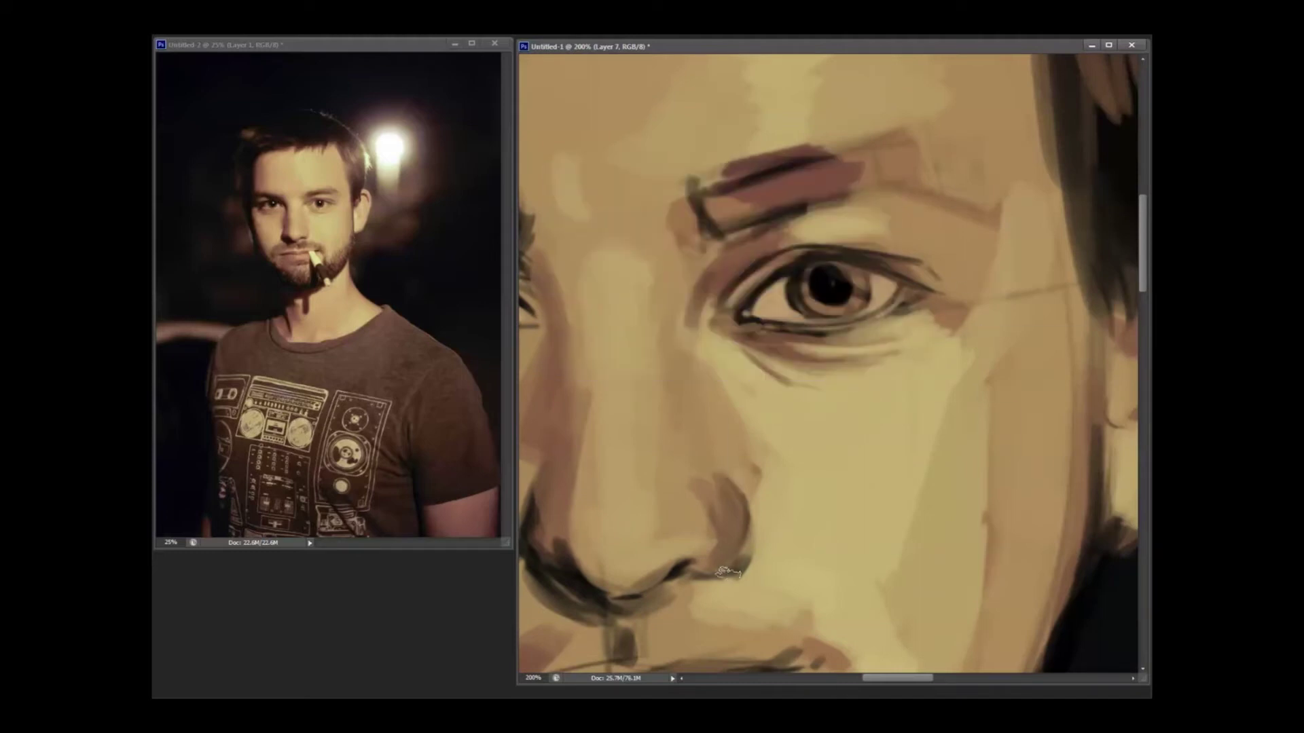
left_click_drag(611, 558, 683, 596)
left_click_drag(747, 408, 802, 403)
left_click_drag(588, 496, 621, 558)
left_click_drag(1003, 252, 937, 285)
left_click_drag(951, 338, 849, 335)
Step: Refine the right eye's lids, corner and iris, then merge the detail layer down
left_click_drag(985, 292, 937, 325)
left_click_drag(968, 348, 880, 355)
mouse_move(950, 251)
left_mouse_down()
mouse_move(843, 245)
mouse_move(845, 305)
left_mouse_up()
mouse_move(903, 265)
left_mouse_down()
mouse_move(924, 316)
mouse_move(858, 309)
mouse_move(957, 281)
left_mouse_up()
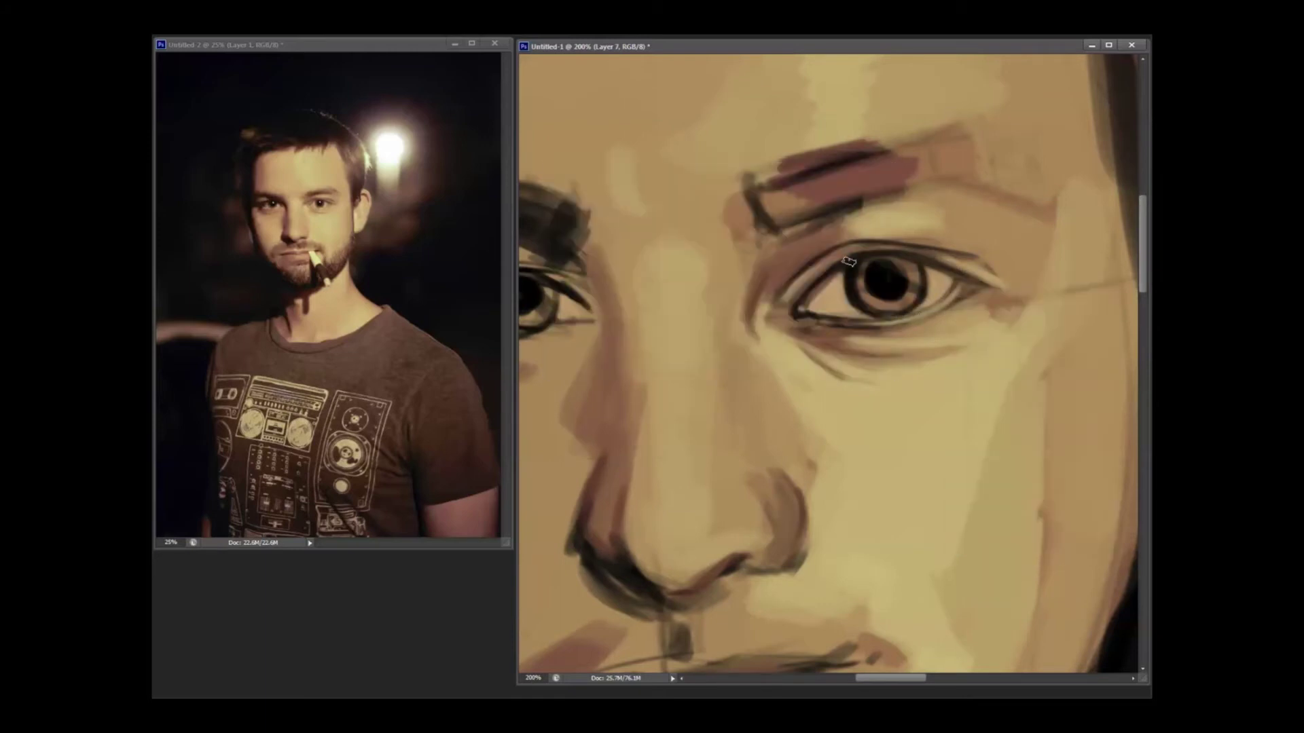
key("ctrl+minus")
key("ctrl+minus")
key("ctrl+e")
key("ctrl+e")
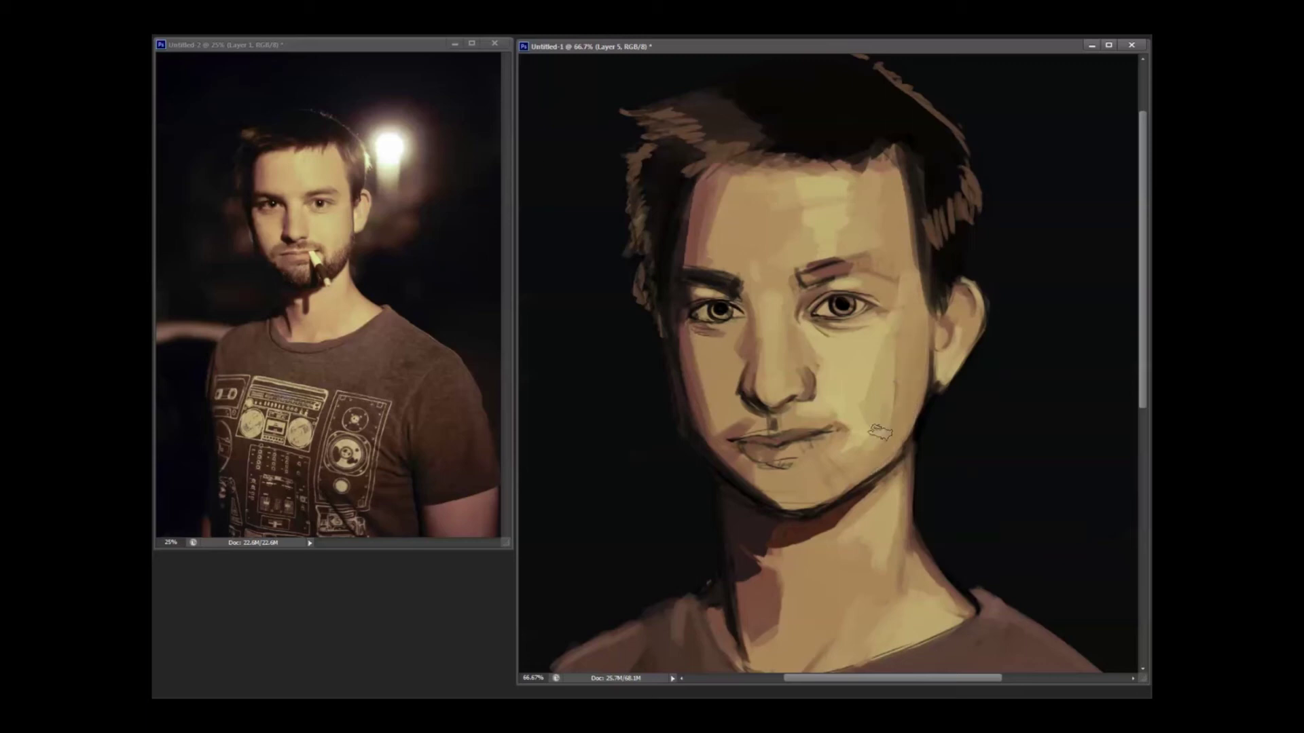
Step: Darken the right eyebrow and left temple, lighten the cheek edge, and shade a dark neck line
left_click_drag(887, 266, 791, 279)
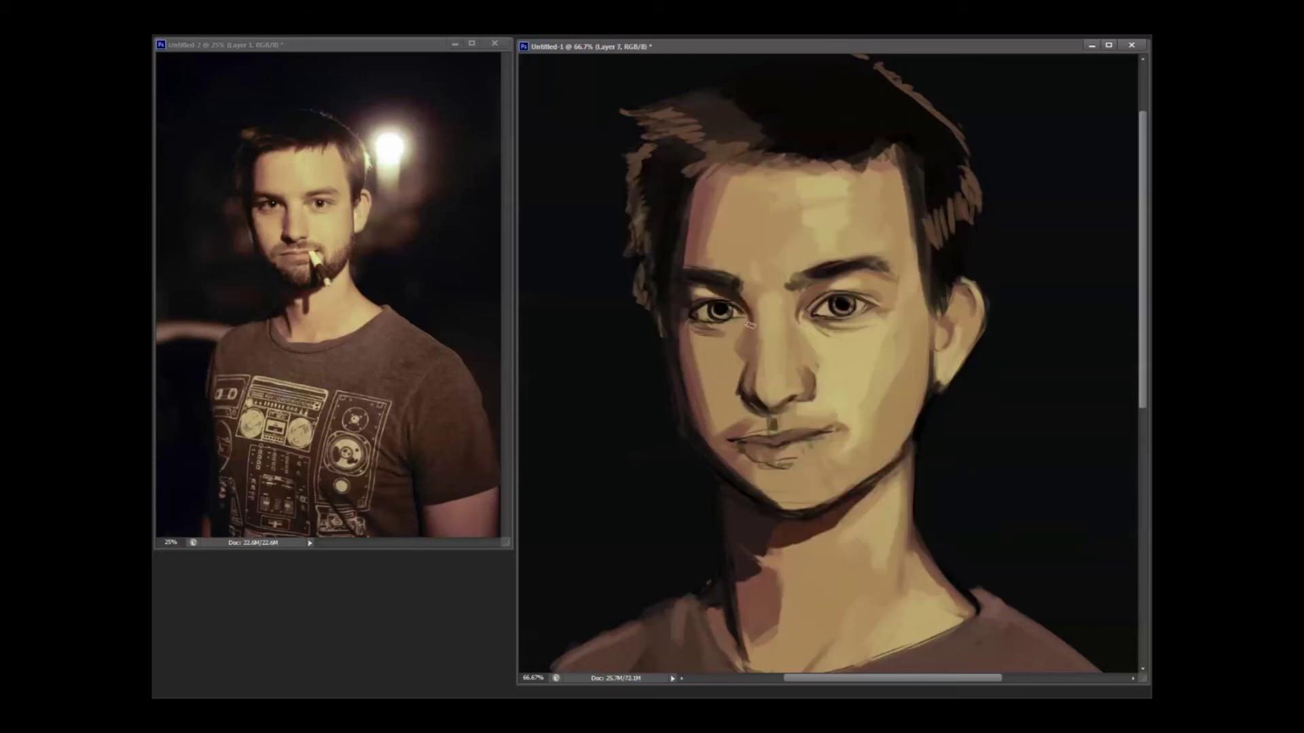
left_click_drag(703, 325, 701, 328)
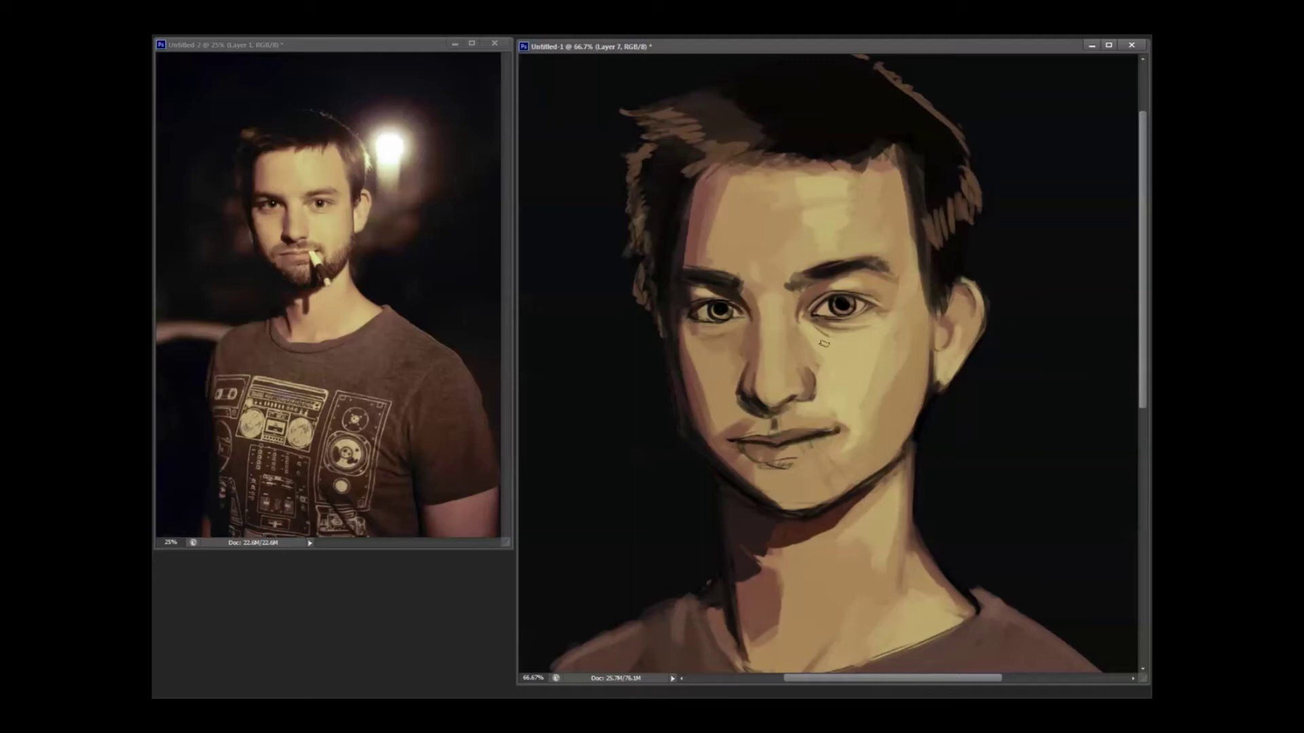
left_click_drag(701, 175, 704, 277)
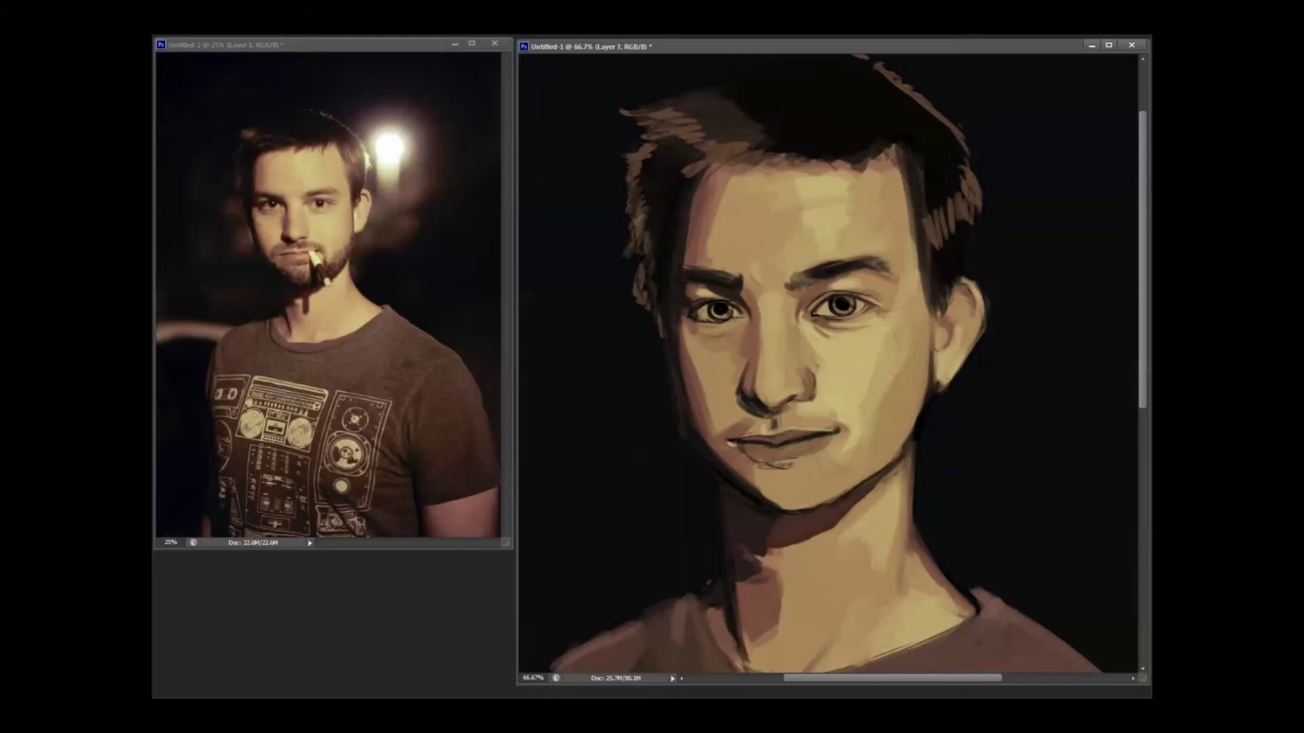
left_click_drag(823, 534, 819, 589)
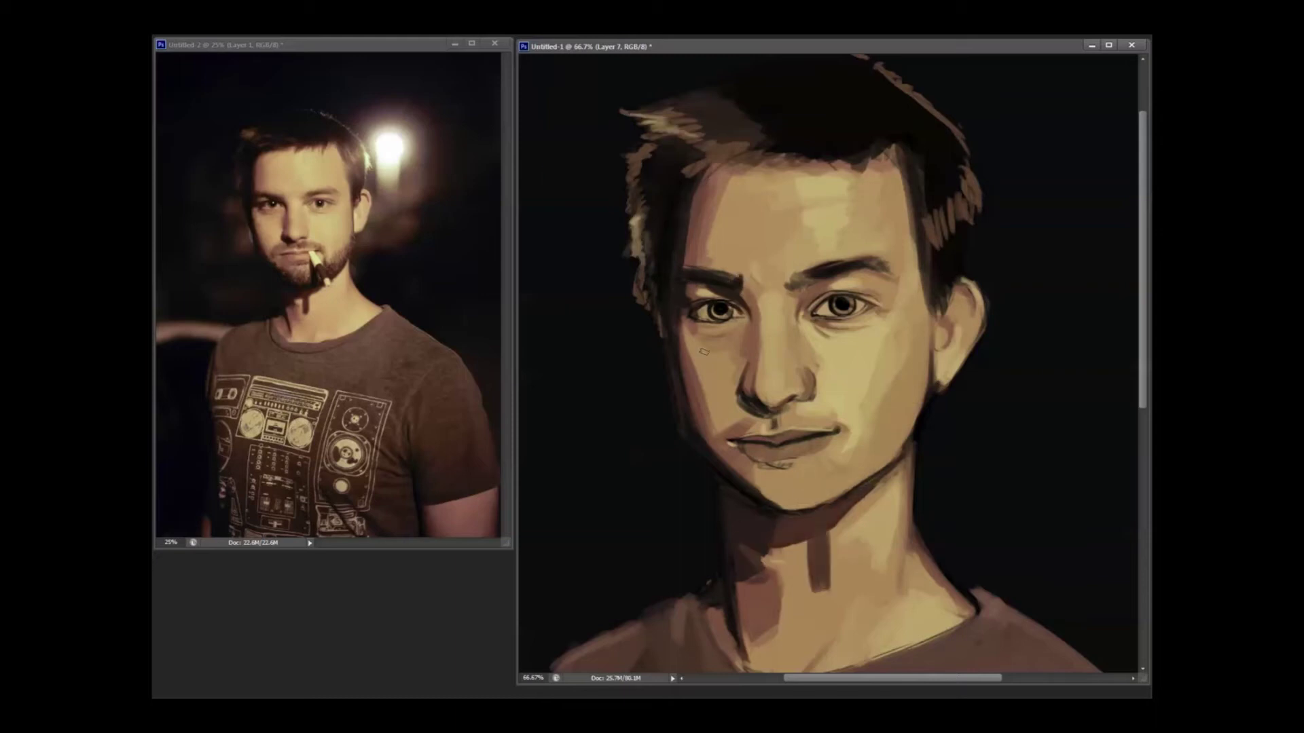
Step: Zoom in on the eyes and paint a light lower lid and darker upper lid on the left eye
scroll(761, 294, "up", 2)
right_click(664, 364)
key("Escape")
left_click_drag(567, 378, 704, 360)
left_click_drag(568, 352, 630, 323)
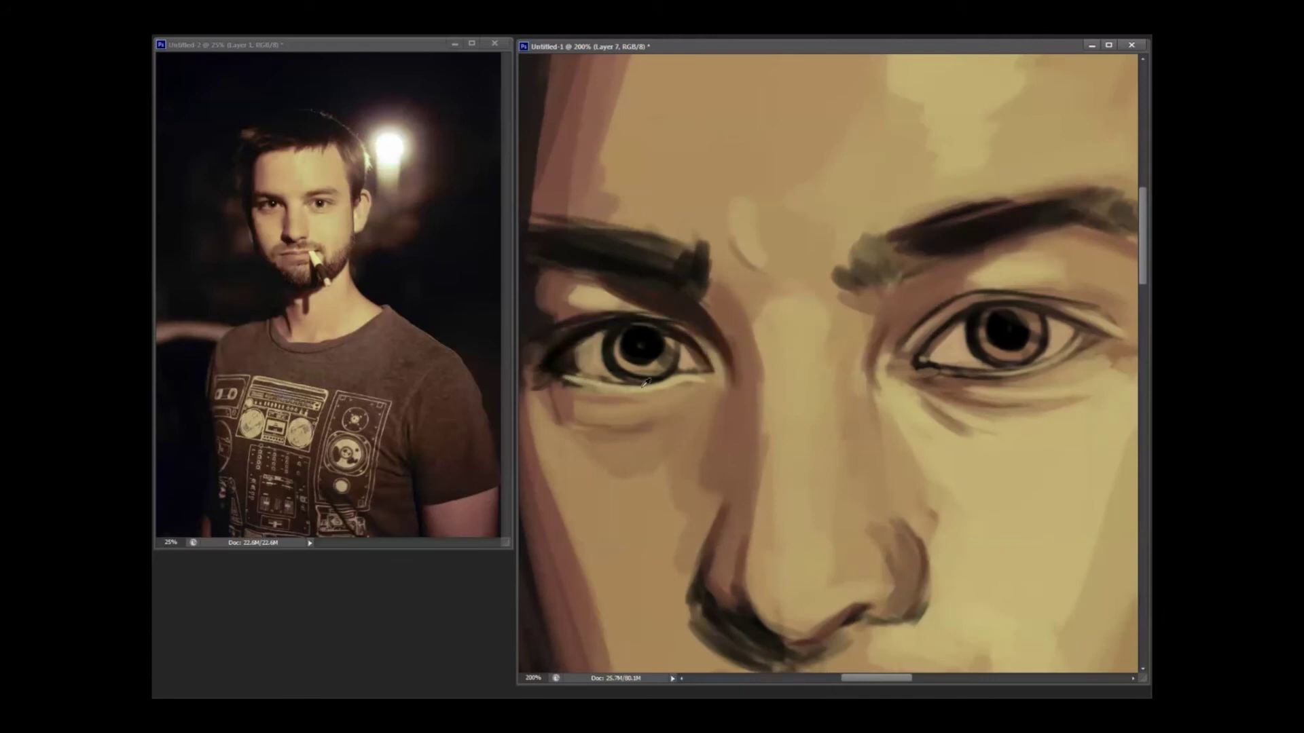
Step: Repaint the right iris rounder and greener, and rework the shading under and above the left eye
scroll(554, 352, "left", 1)
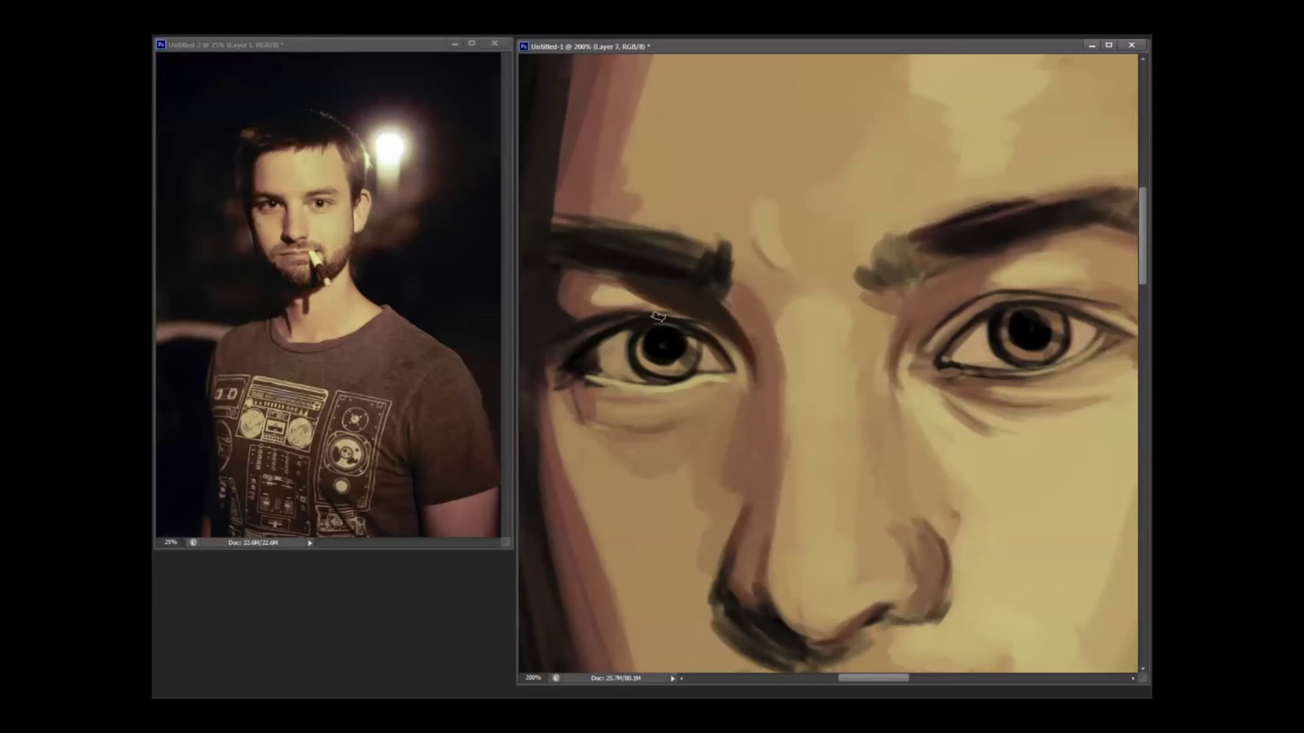
left_click_drag(644, 385, 578, 391)
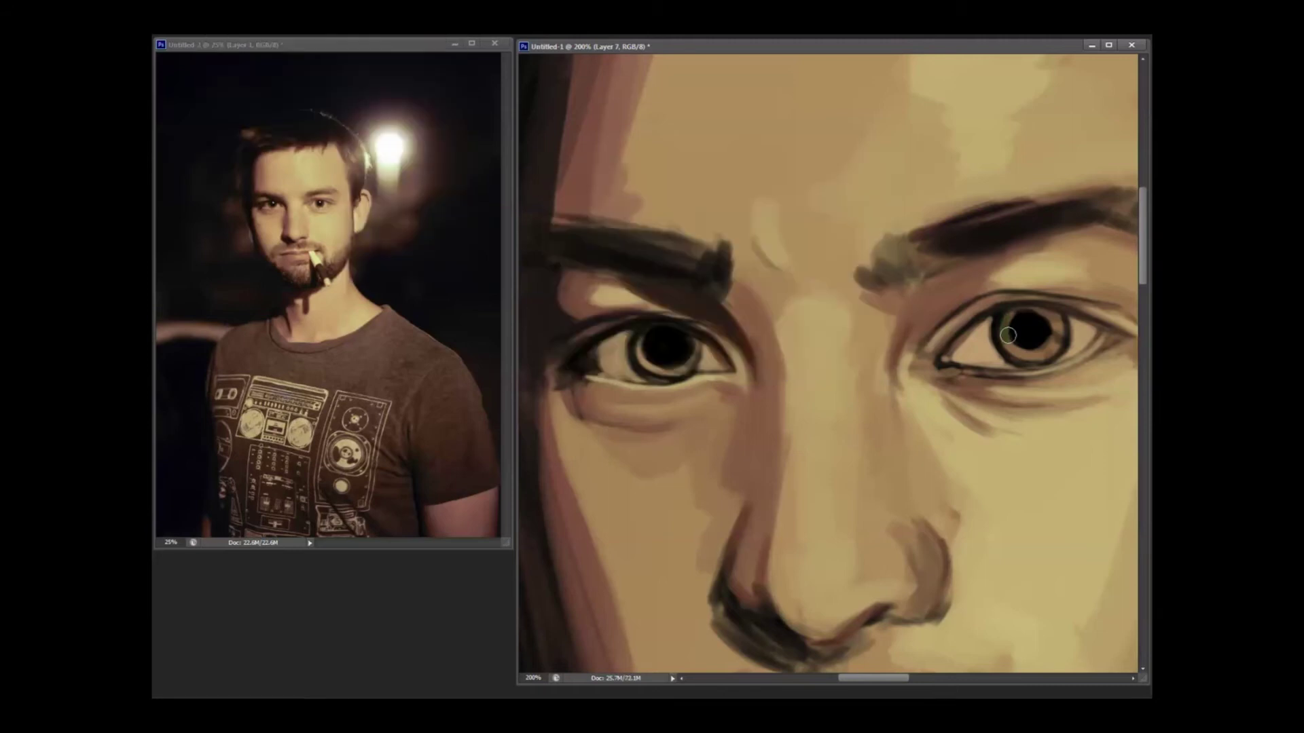
mouse_move(1014, 313)
left_mouse_down()
mouse_move(1010, 365)
mouse_move(1082, 310)
left_mouse_up()
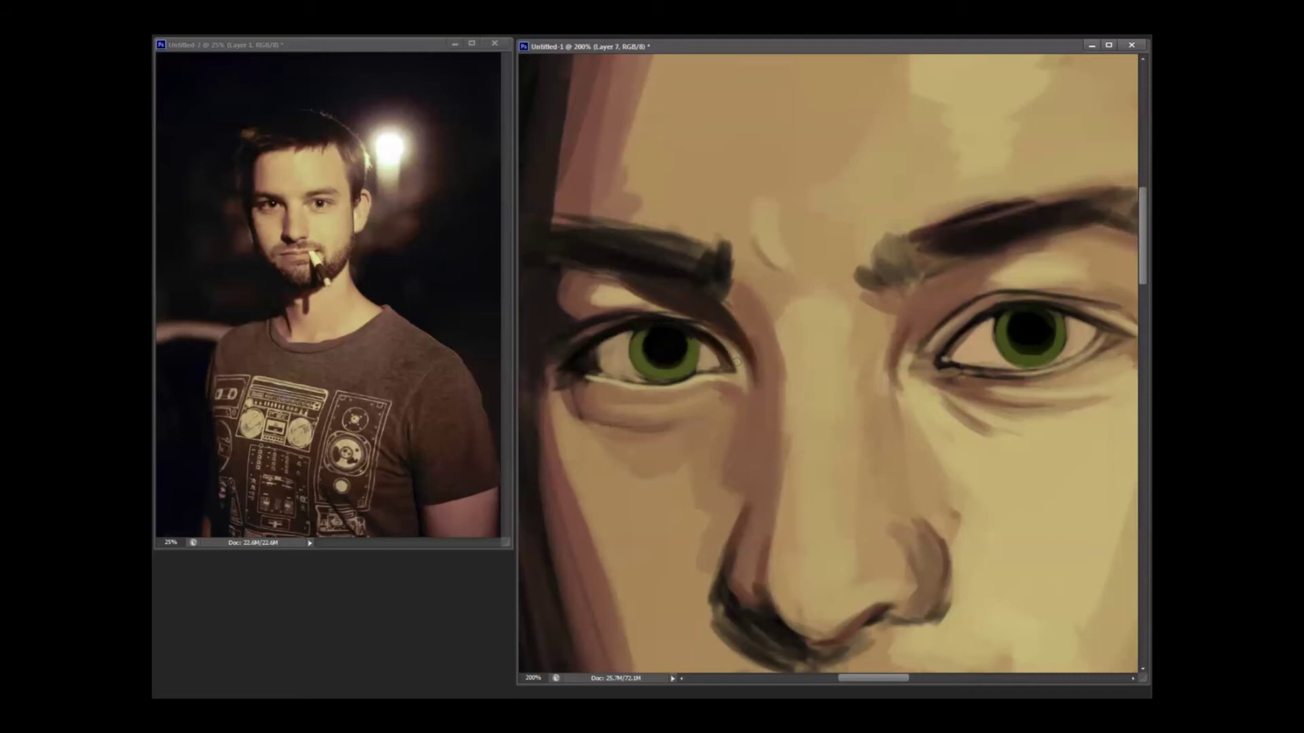
left_click_drag(595, 299, 620, 296)
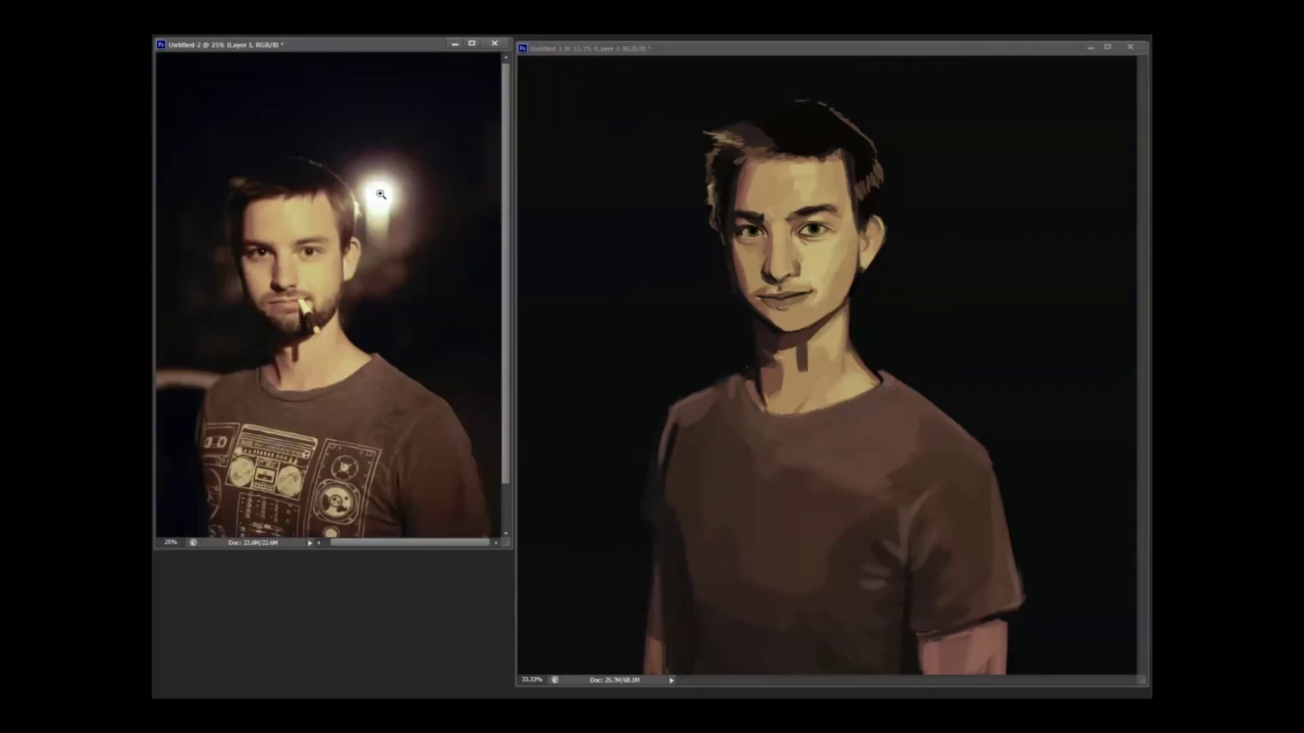
Step: Choose a soft brush preset and dab a soft glow up right of the head
key("Return")
left_click(919, 145)
right_click(984, 251)
key("Return")
left_click(919, 150)
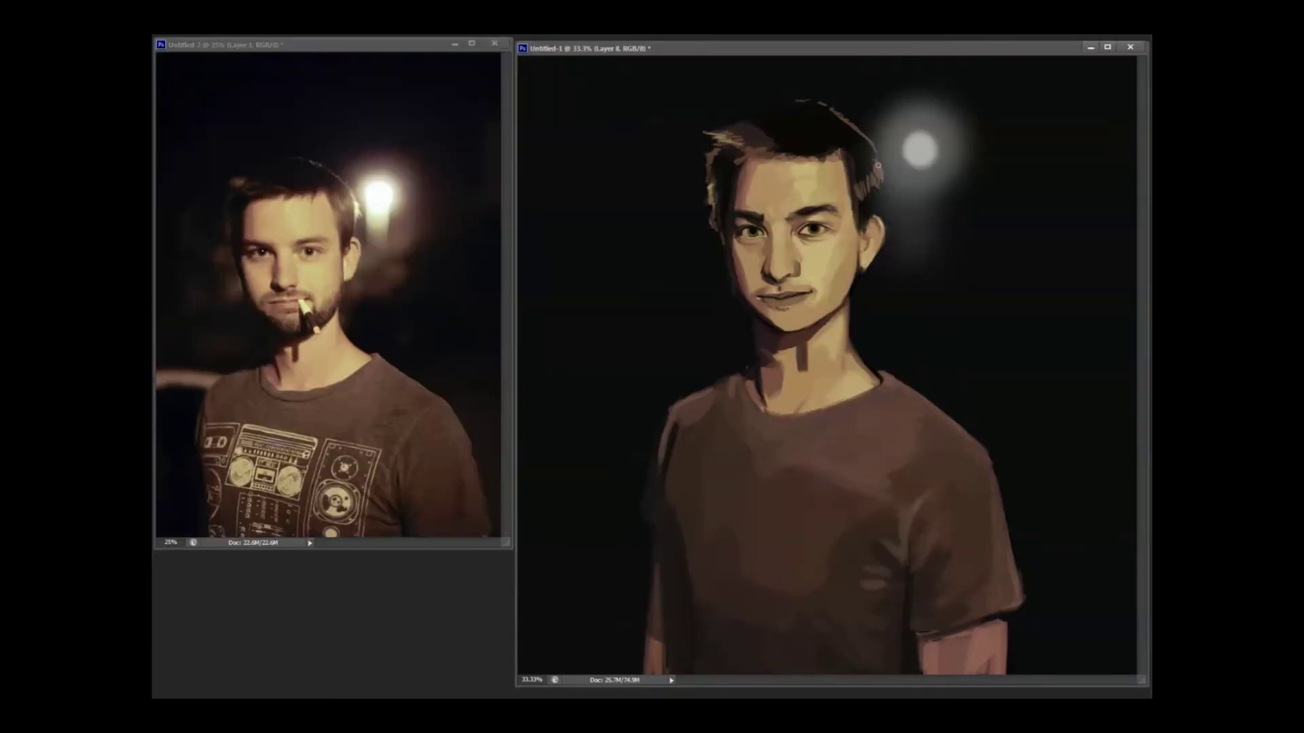
right_click(916, 231)
key("Return")
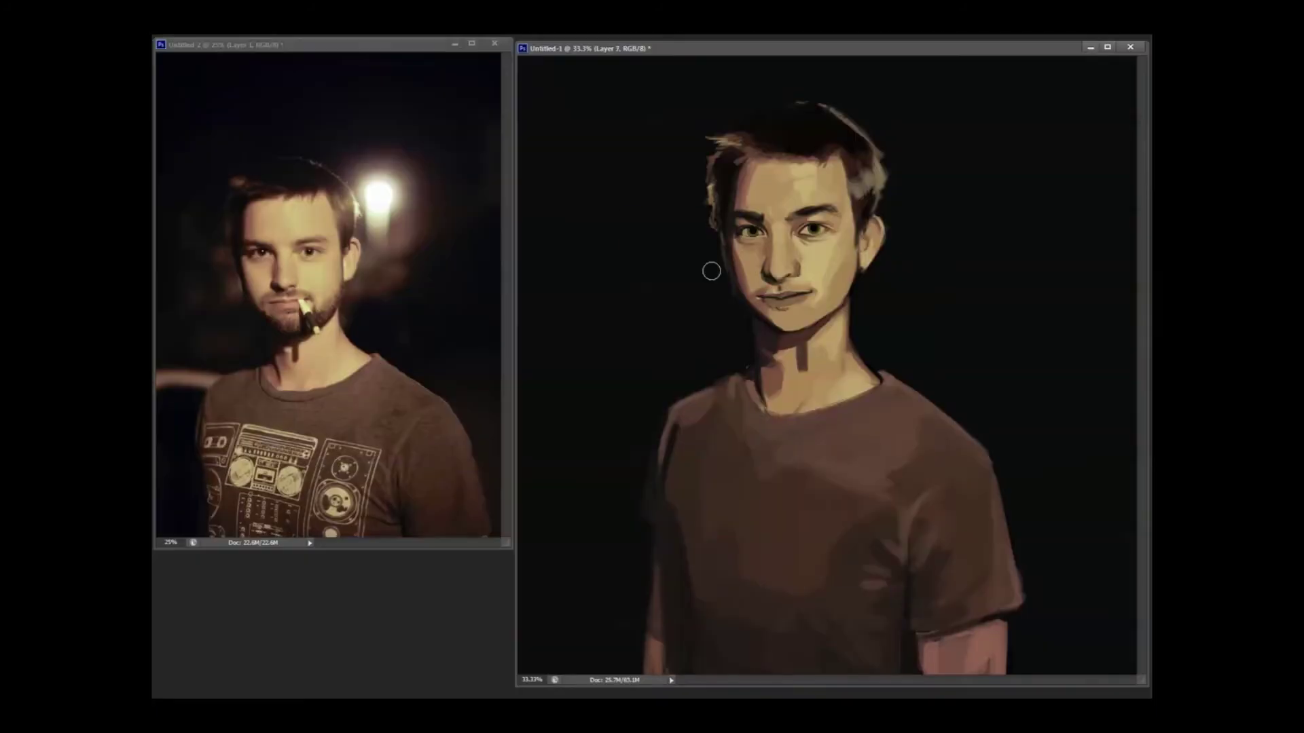
Step: Paint soft brown glows behind the head and a faint glow in the lower left background
mouse_move(903, 299)
left_mouse_down()
mouse_move(910, 217)
mouse_move(883, 136)
left_mouse_up()
left_click_drag(665, 408, 570, 401)
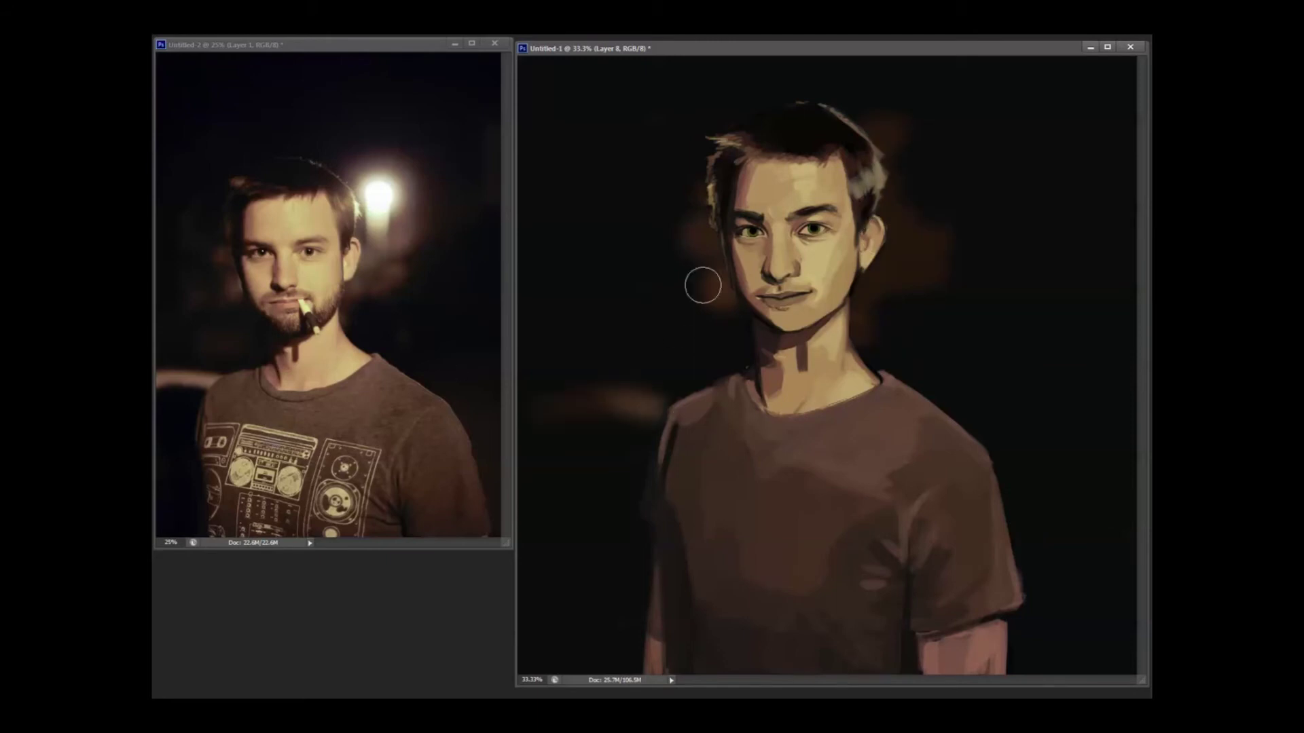
right_click(863, 276)
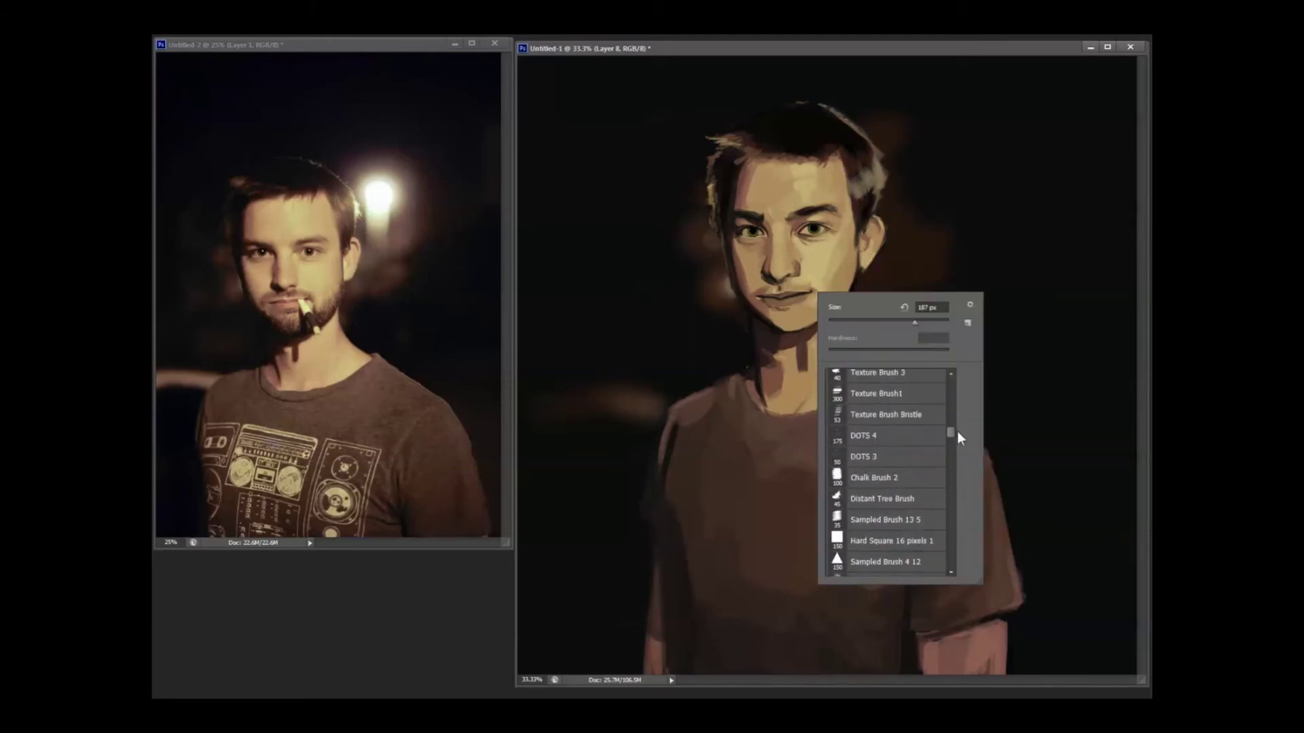
double_click(903, 434)
mouse_move(910, 197)
left_mouse_down()
mouse_move(883, 149)
mouse_move(924, 133)
mouse_move(931, 156)
left_mouse_up()
Step: On a new layer, paint a bright streetlight disc beside the head, then add another empty layer
key("ctrl+shift+alt+n")
left_click(926, 131)
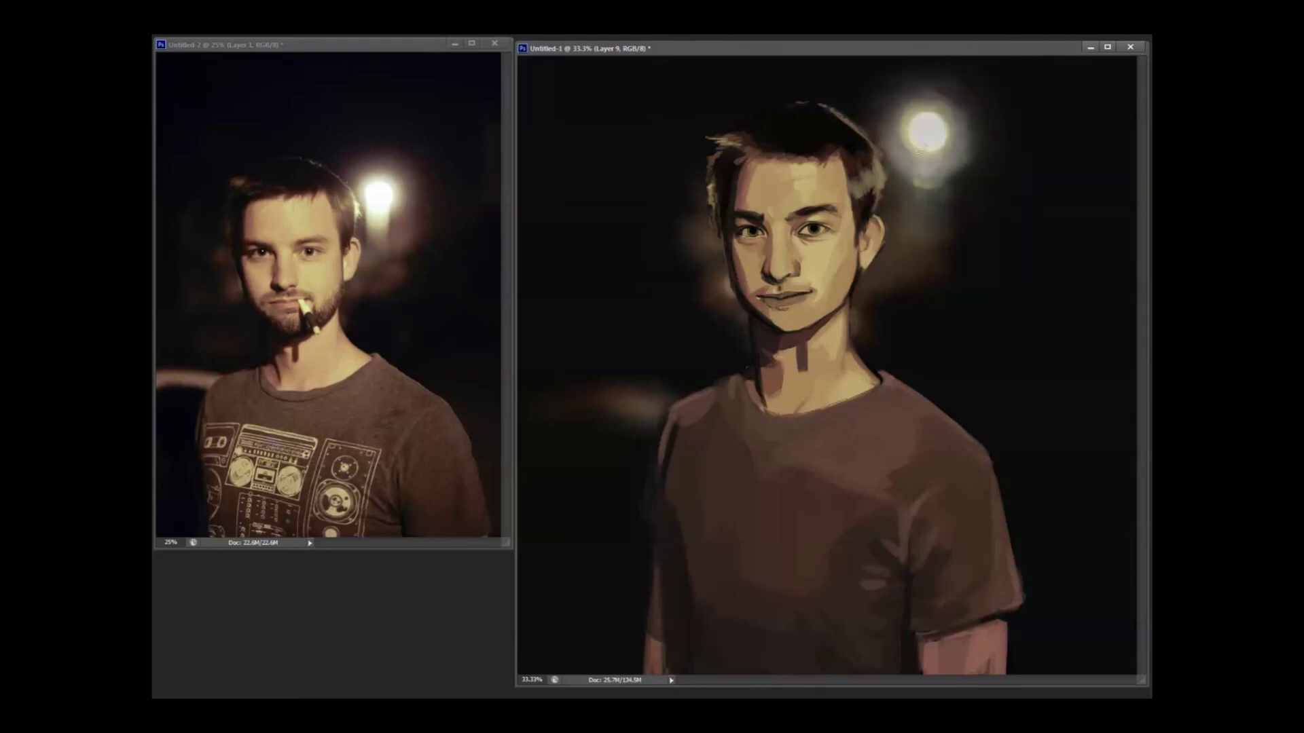
key("alt+bracketleft")
key("alt+bracketleft")
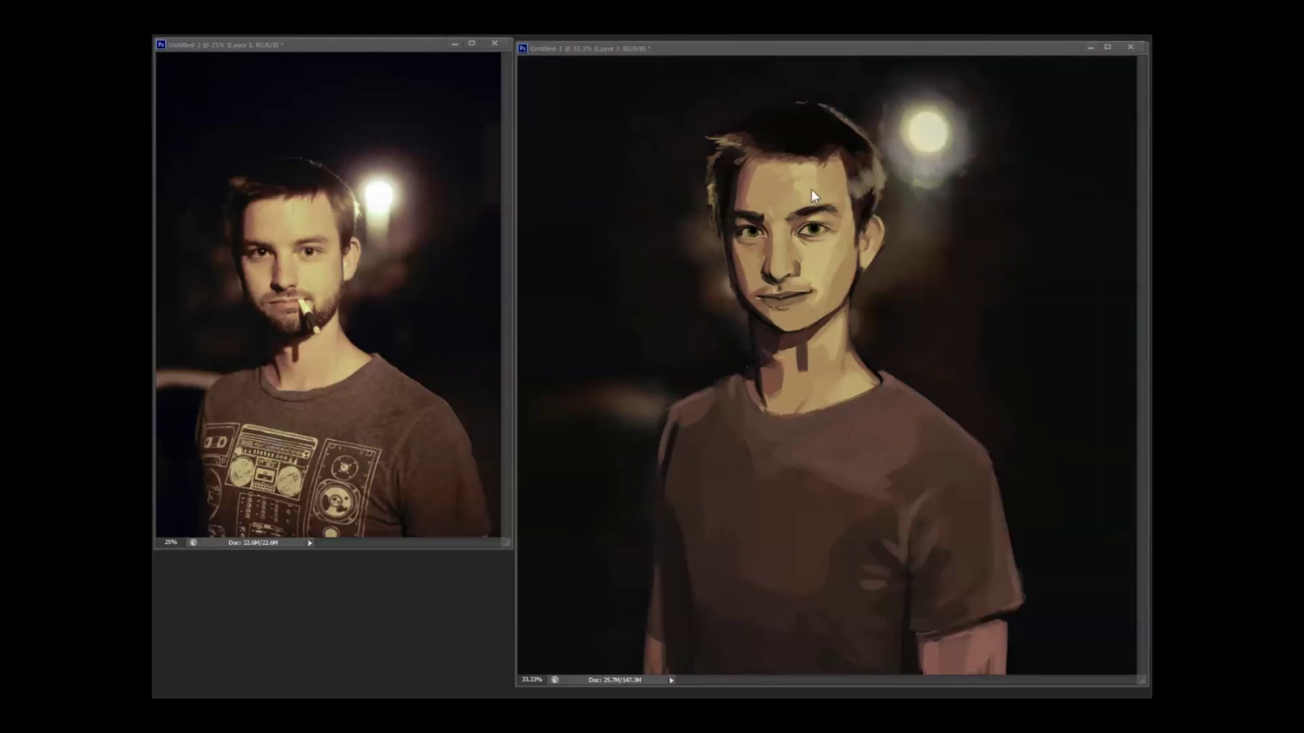
key("ctrl+shift+alt+n")
Step: Check the brush presets, create a new layer for eye details, and zoom in on the face
right_click(827, 238)
key("Escape")
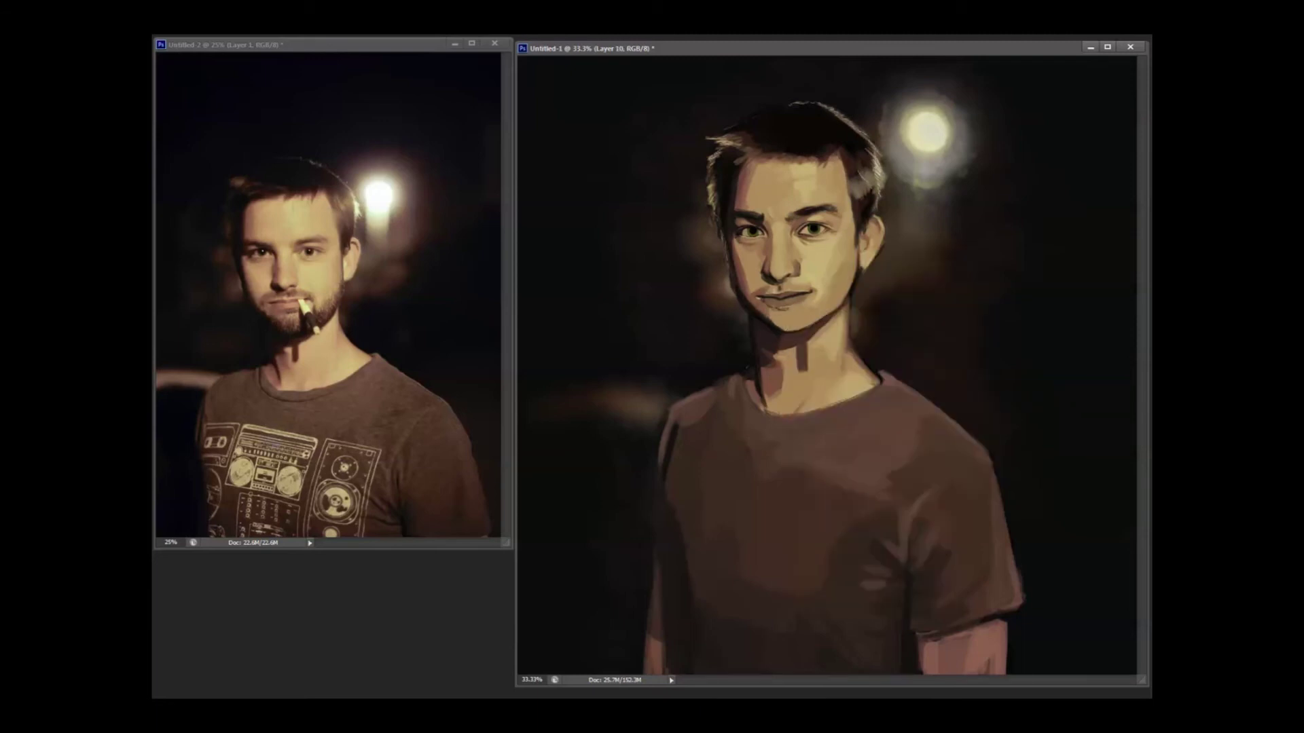
right_click(752, 295)
key("Escape")
key("ctrl+shift+alt+n")
scroll(811, 296, "up", 1)
Step: Paint both irises a richer green and lighten the neck and collarbone area
left_click_drag(808, 208, 709, 212)
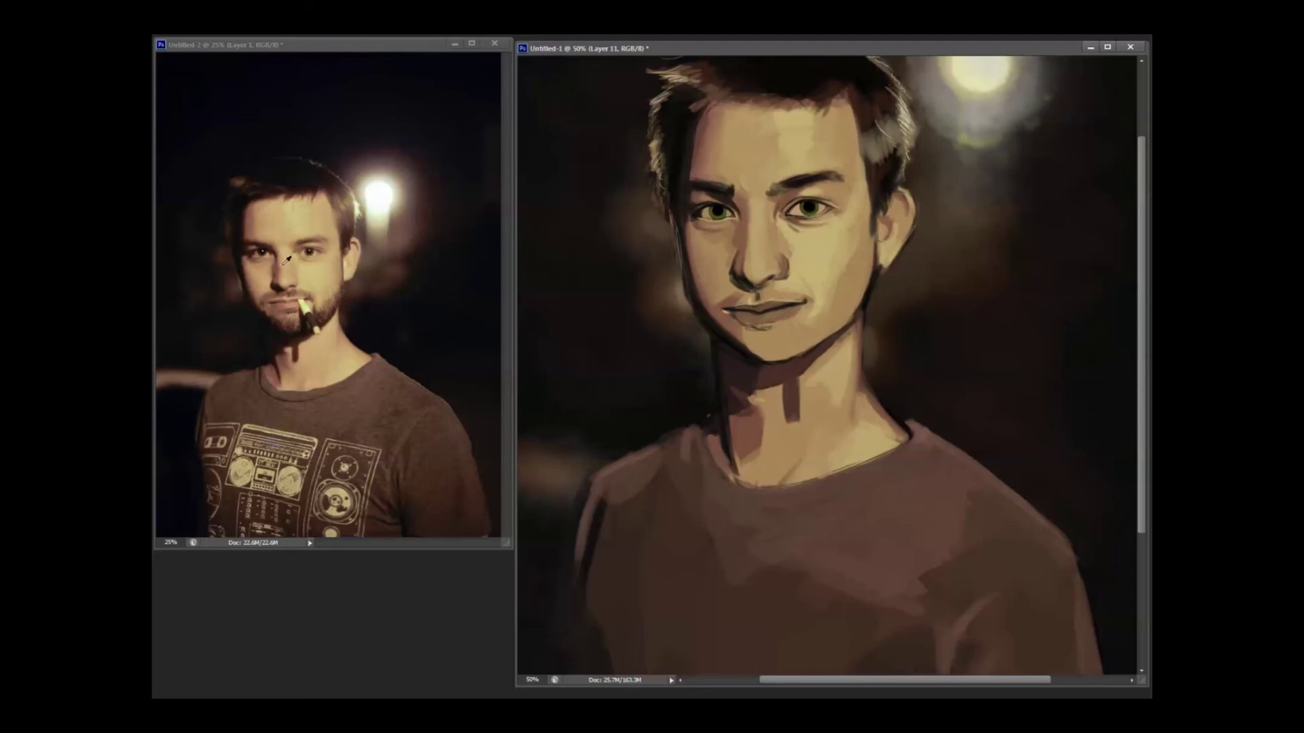
left_click_drag(880, 436, 858, 402)
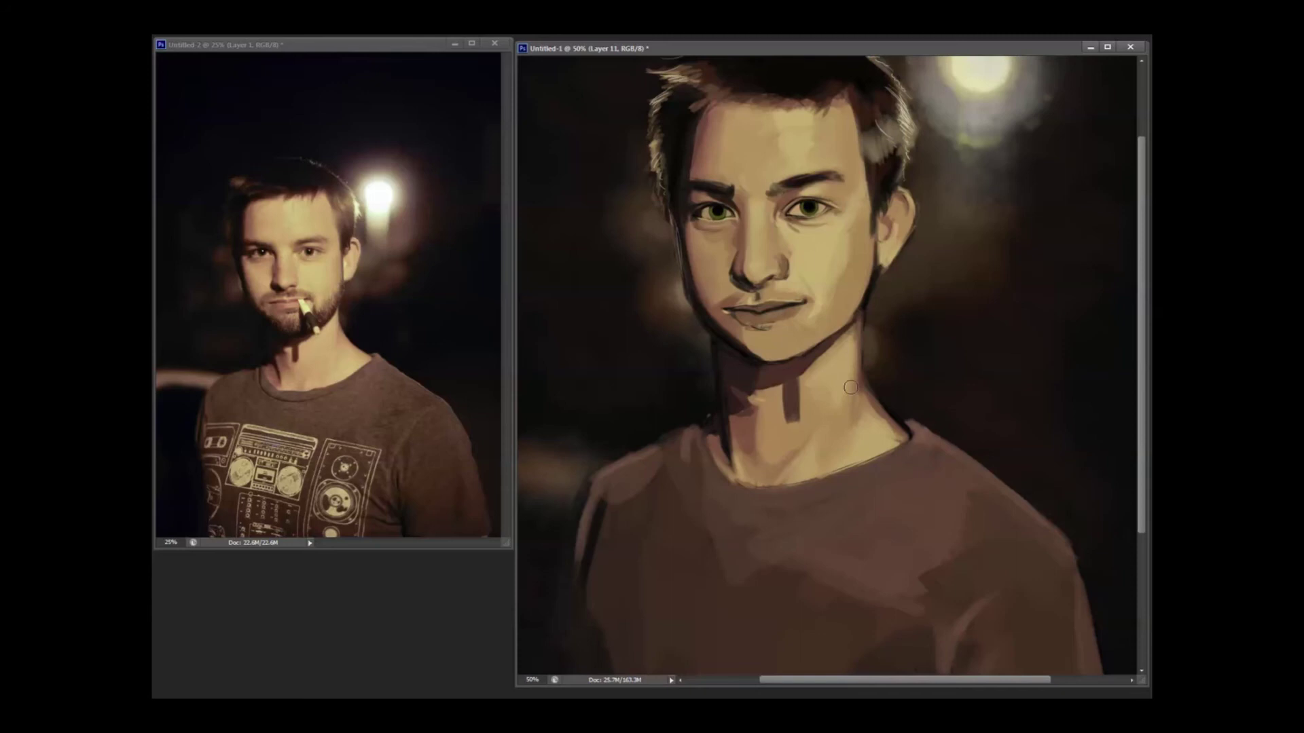
right_click(814, 289)
double_click(890, 487)
key("ctrl+shift+alt+n")
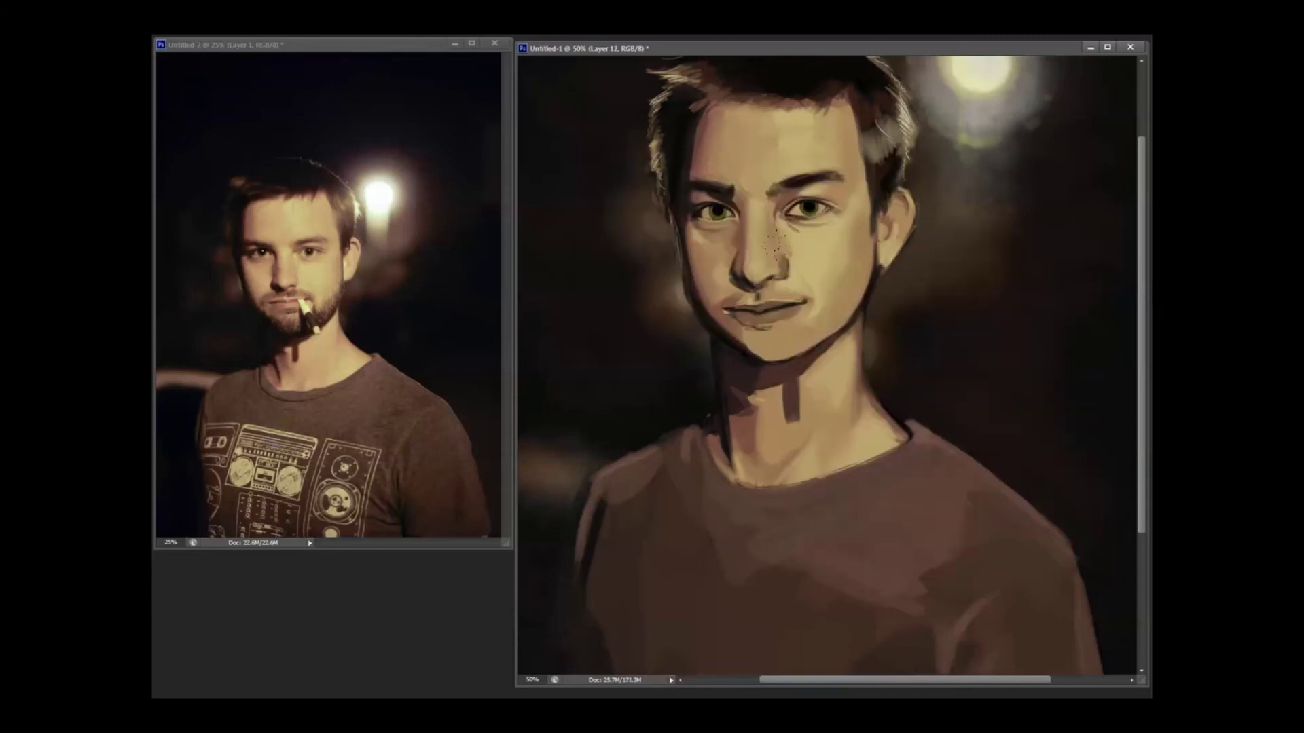
key("ctrl+z")
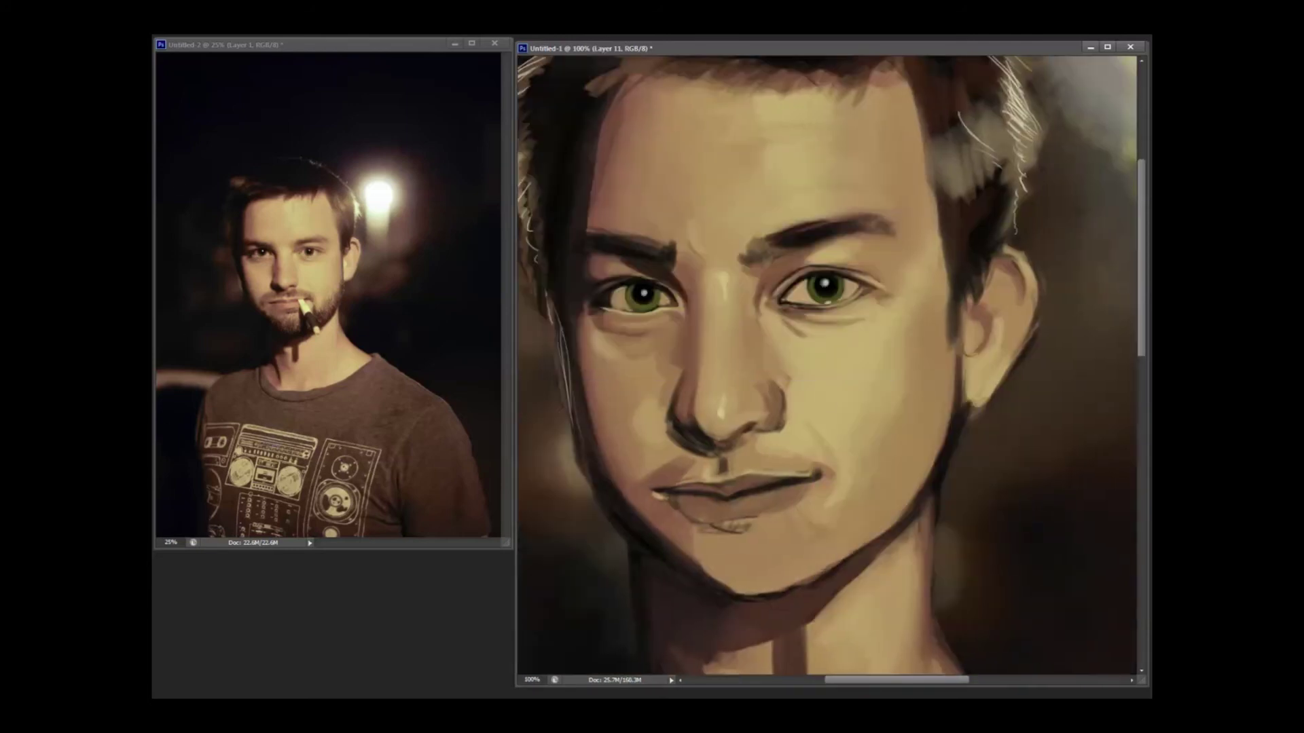
Step: Pick a textured brush preset and paint stubble along the right jawline, chin and upper lip
right_click(758, 431)
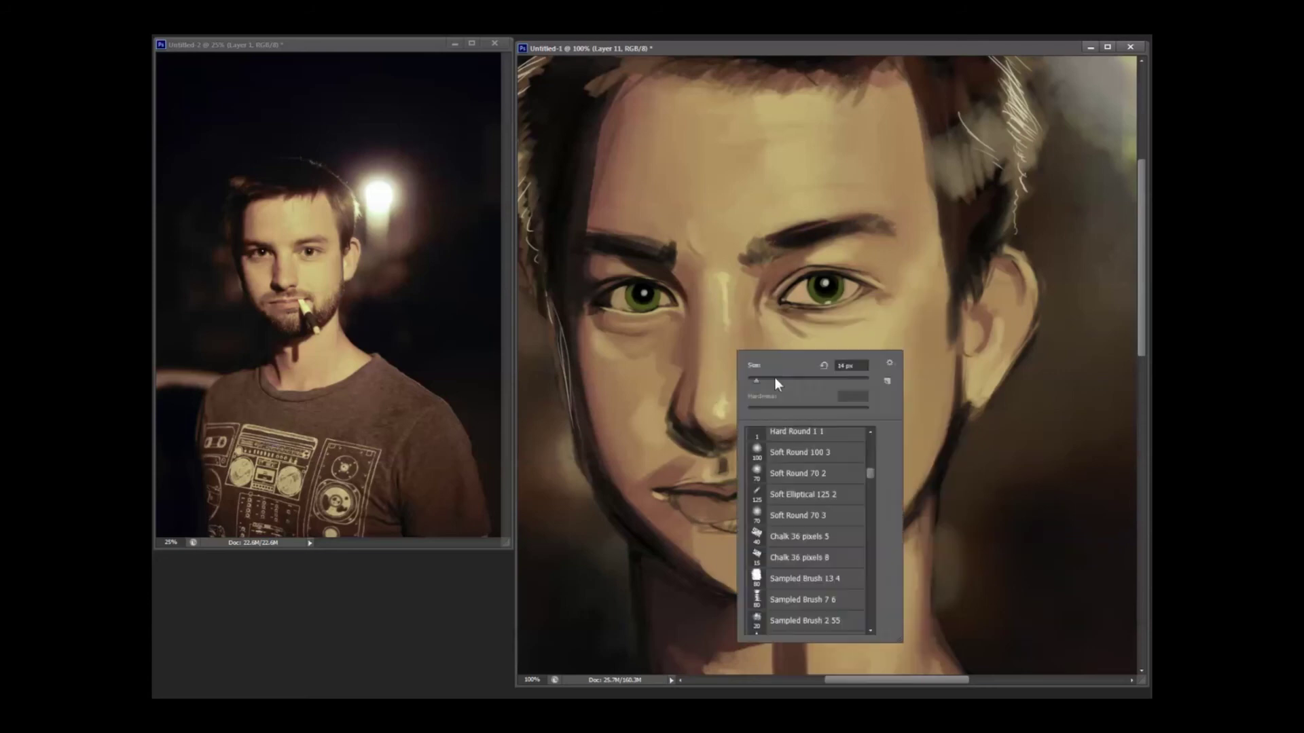
right_click(781, 307)
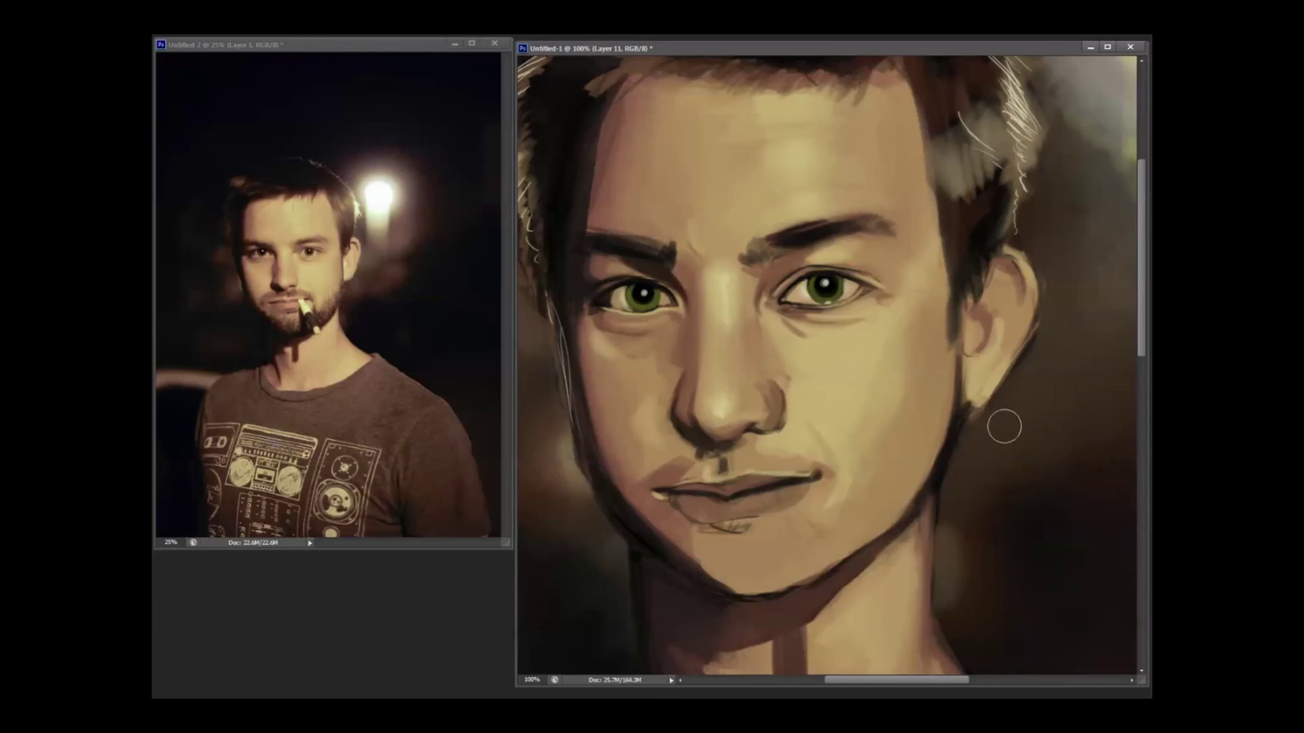
right_click(730, 336)
right_click(861, 419)
scroll(995, 678, "down", 3)
double_click(1004, 660)
mouse_move(794, 577)
left_mouse_down()
mouse_move(849, 540)
mouse_move(747, 577)
left_mouse_up()
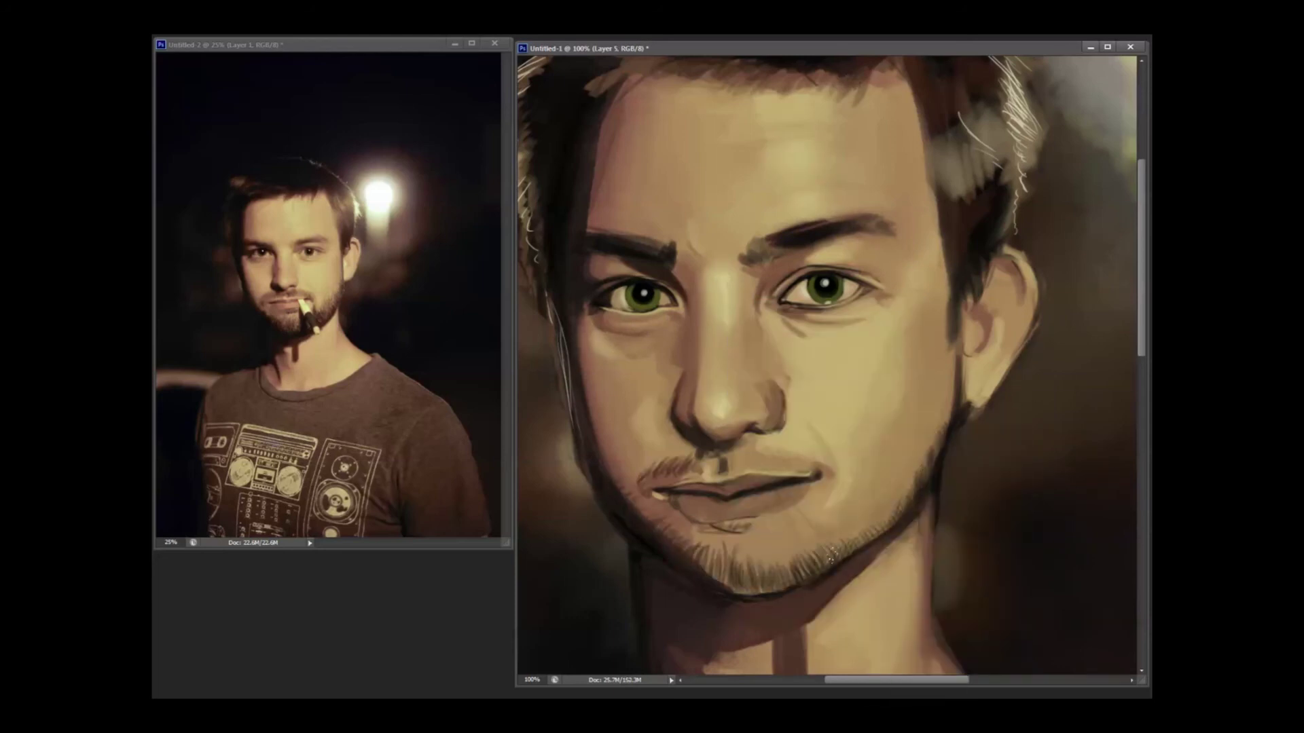
left_click_drag(883, 517, 734, 534)
mouse_move(652, 475)
left_mouse_down()
mouse_move(727, 462)
mouse_move(668, 549)
mouse_move(781, 591)
mouse_move(828, 510)
mouse_move(910, 469)
left_mouse_up()
Step: Thicken the stubble on the chin and jaw and darken it on the lower right jaw
mouse_move(937, 394)
left_mouse_down()
mouse_move(875, 511)
mouse_move(815, 577)
mouse_move(719, 591)
left_mouse_up()
left_click_drag(910, 448, 842, 530)
left_click_drag(808, 570, 733, 608)
left_click_drag(669, 573, 815, 611)
left_click_drag(839, 550, 884, 539)
left_click_drag(786, 547, 943, 373)
left_click_drag(900, 452, 856, 508)
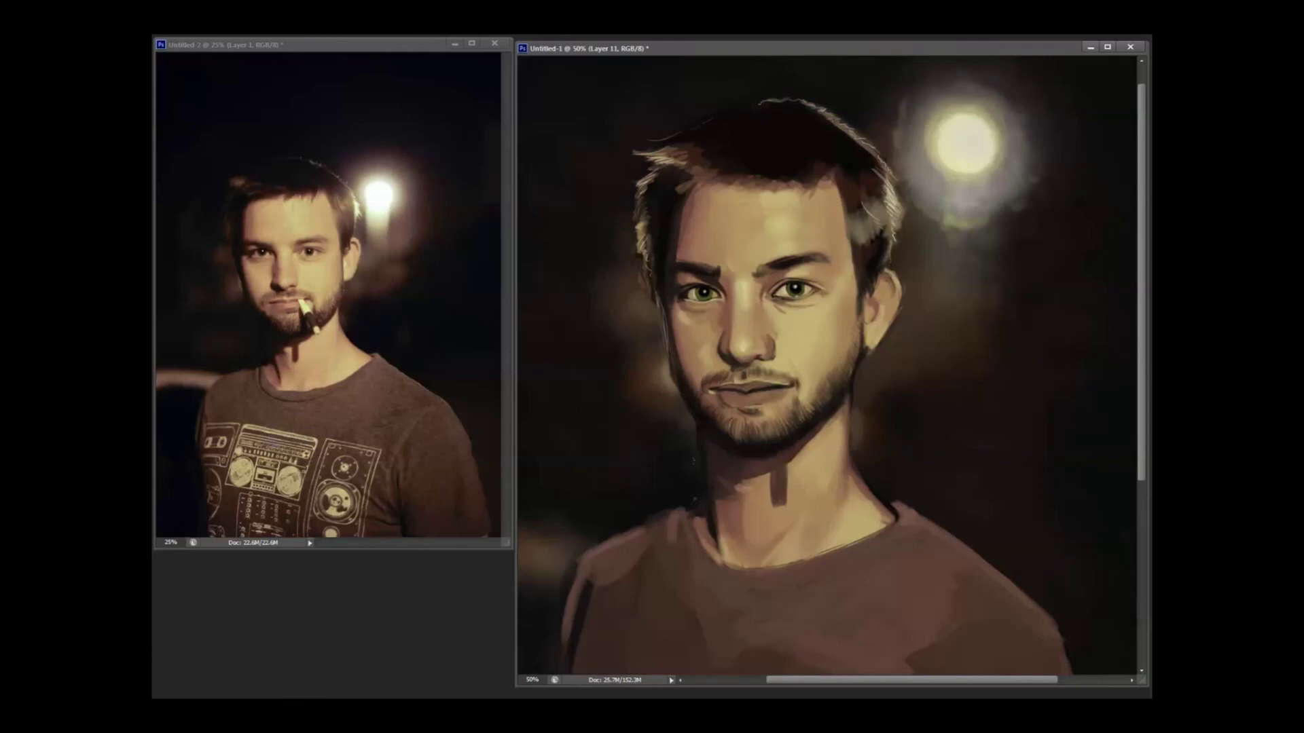
Step: Paint a white cigarette hanging down from the corner of the mouth
right_click(737, 391)
left_click(788, 500)
left_click_drag(774, 397, 817, 468)
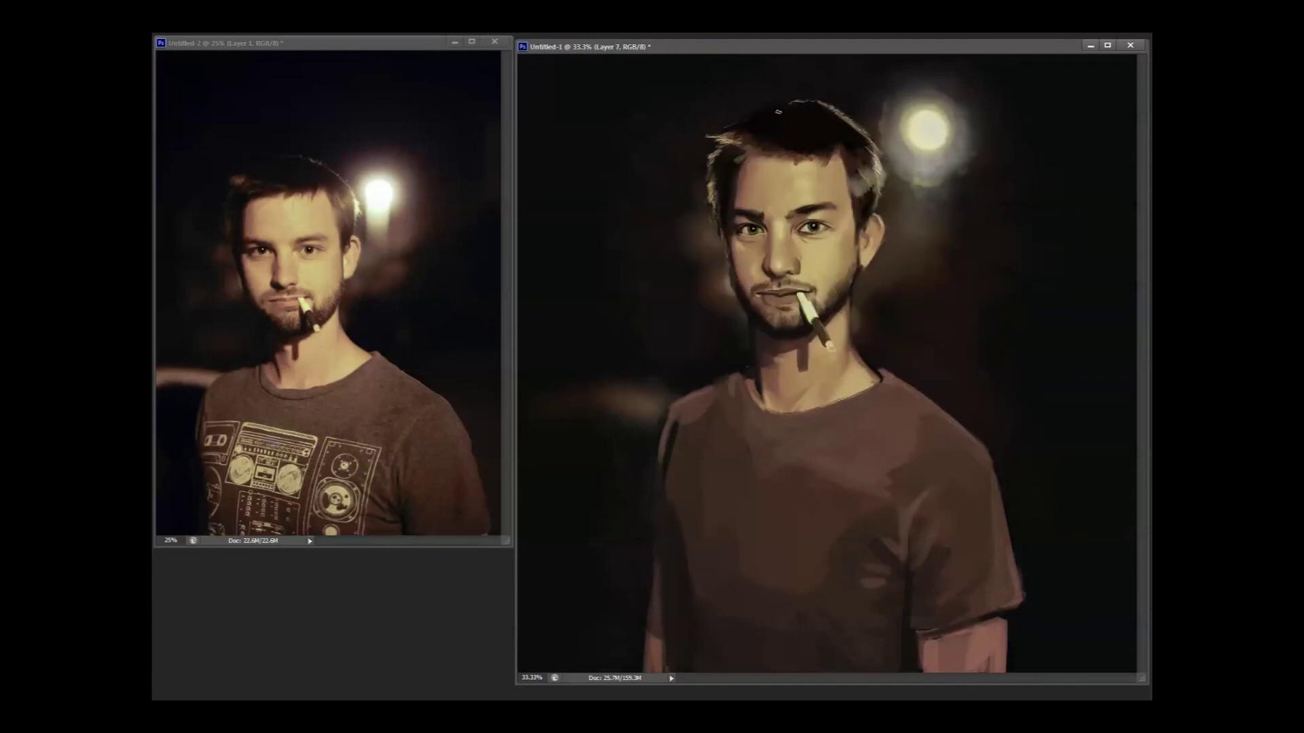
Step: Browse the brush presets without choosing one
right_click(921, 285)
scroll(1061, 526, "down", 5)
scroll(1068, 445, "down", 5)
key("Escape")
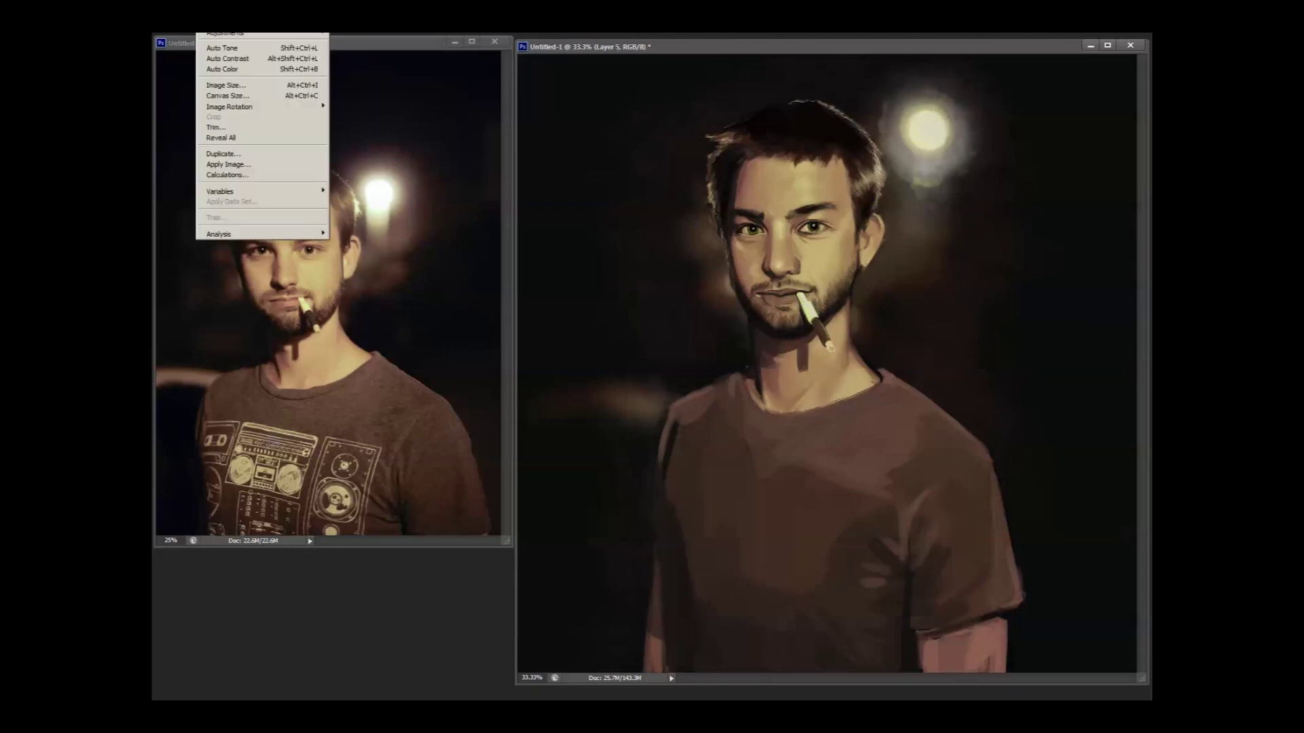
Step: Pick a sampled brush and add a new layer for the final warm touches
right_click(1031, 489)
double_click(954, 428)
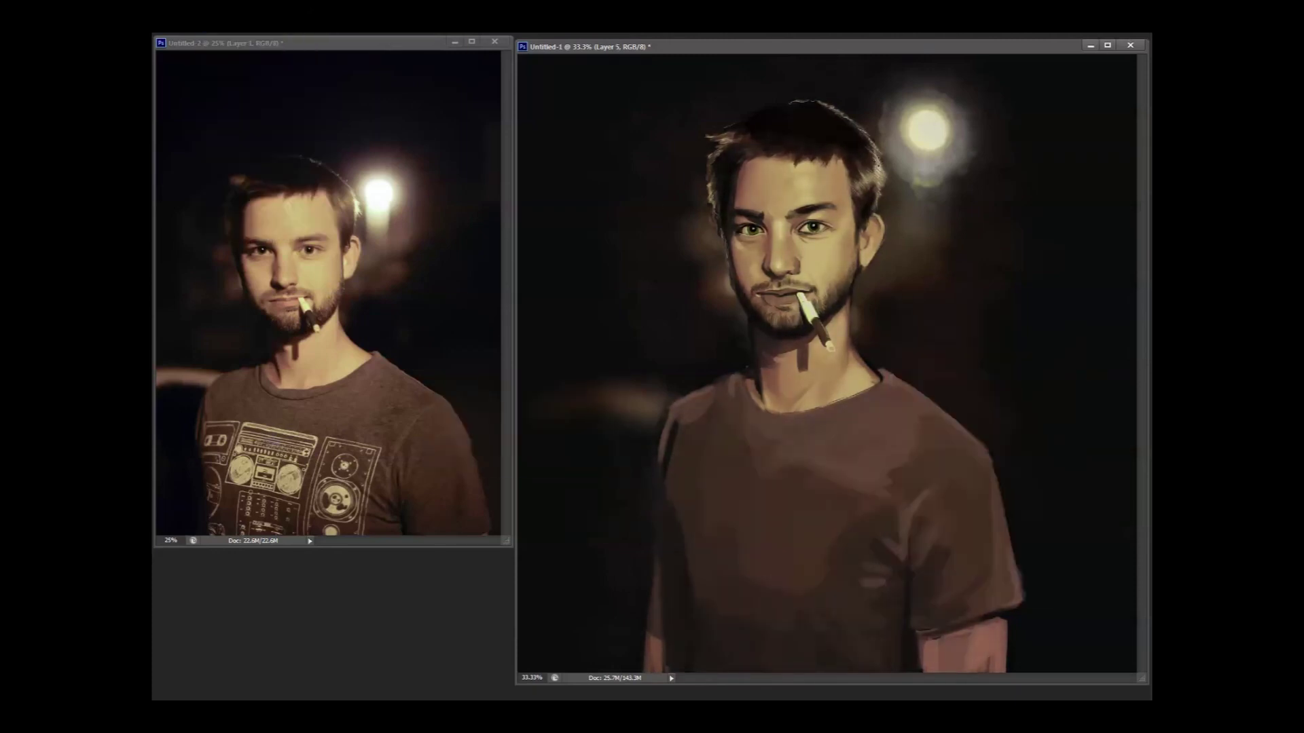
key("Return")
key("ctrl+shift+alt+n")
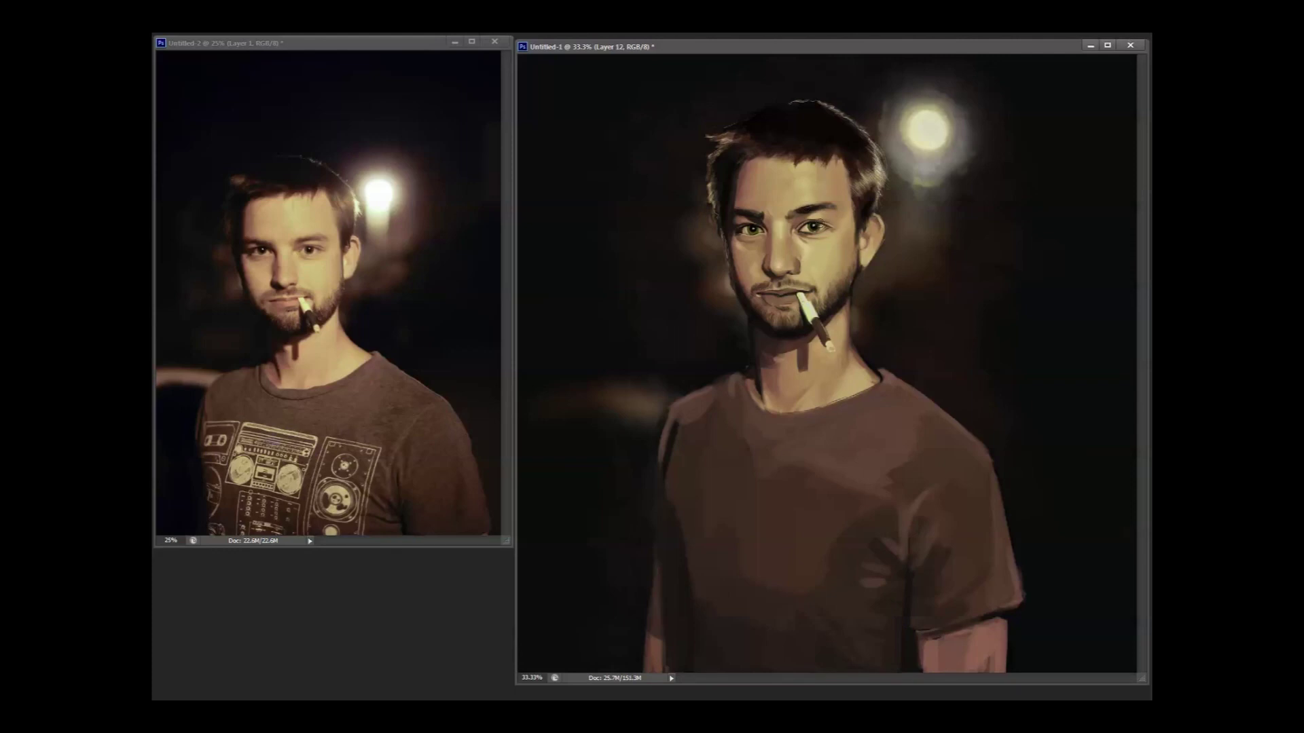